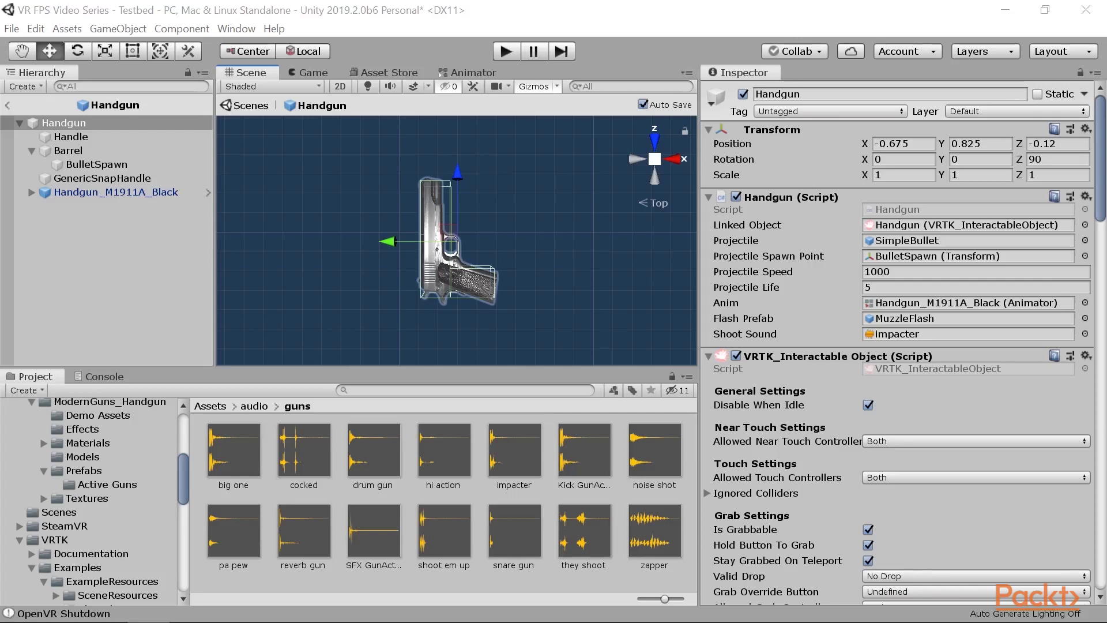
- Exit Handgun prefab editing back to the Testbed scene and orbit the Scene view
click(8, 106)
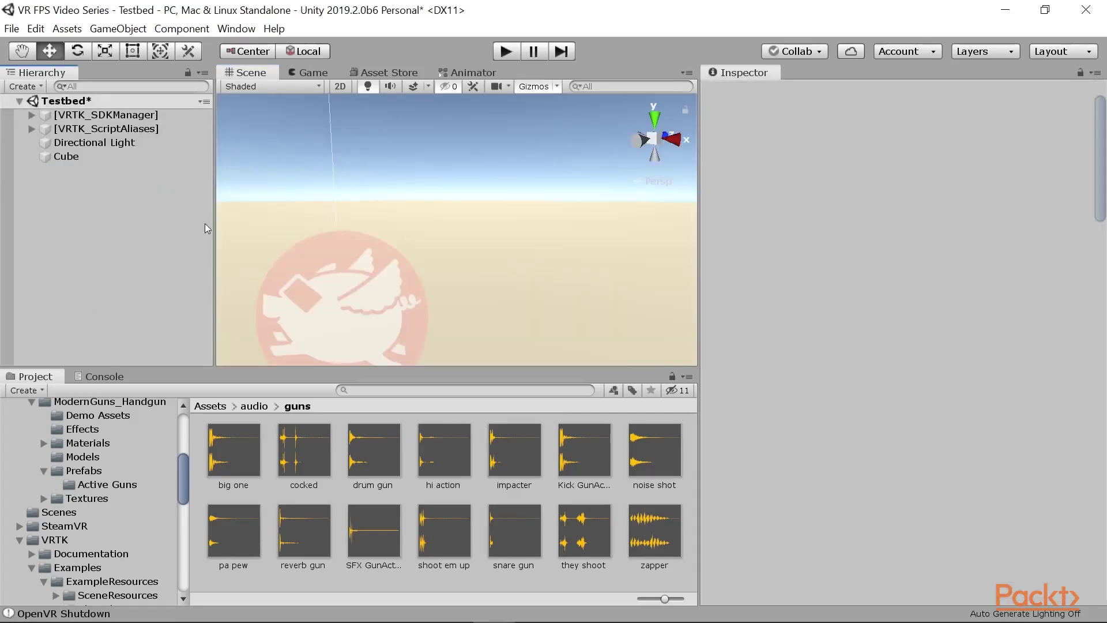
key(alt)
mouse_move(504, 245)
alt+mouse_down()
mouse_move(382, 285)
mouse_move(339, 279)
mouse_move(420, 286)
mouse_move(494, 235)
alt+mouse_up()
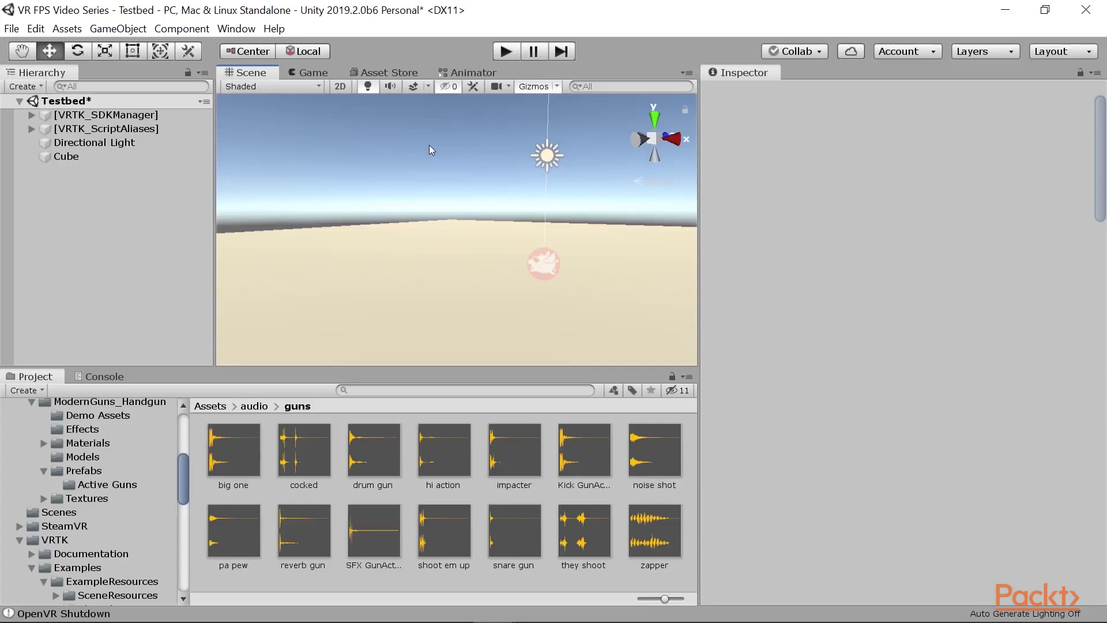
- Maximize the Asset Store panel to fill the editor
click(394, 75)
right_click(394, 72)
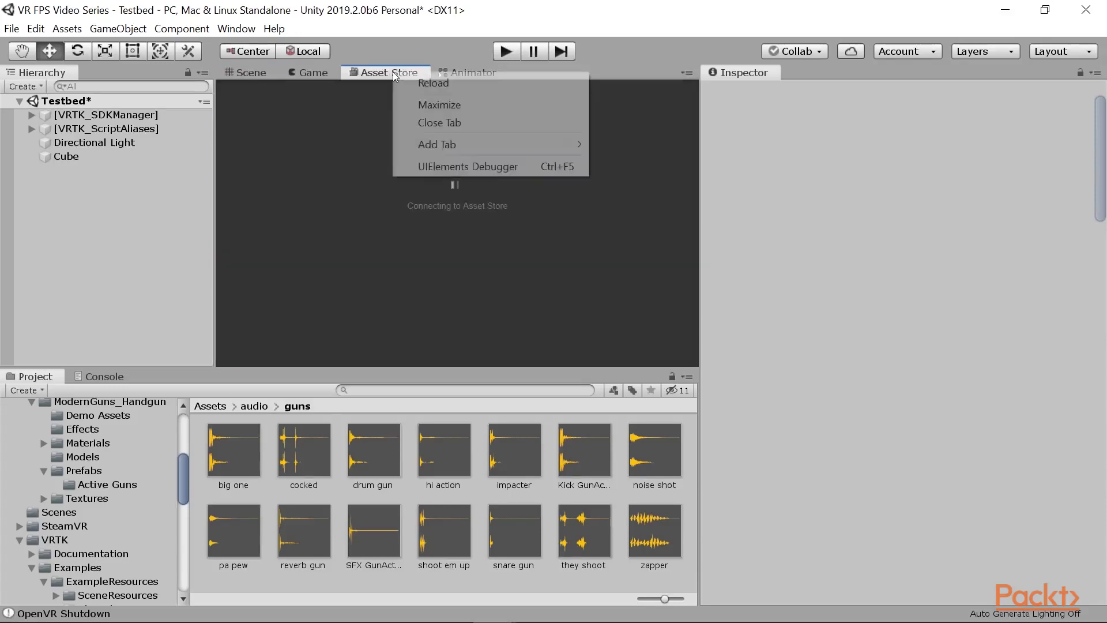
click(434, 106)
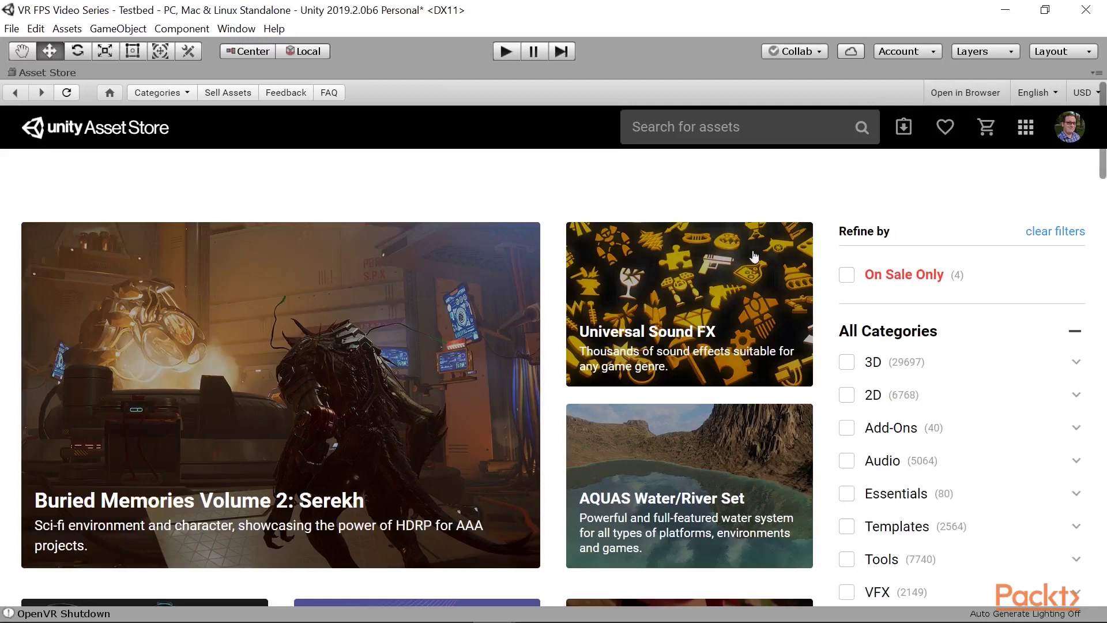
- Search the Asset Store for 'zombie'
click(741, 130)
text(zombie)
key(Return)
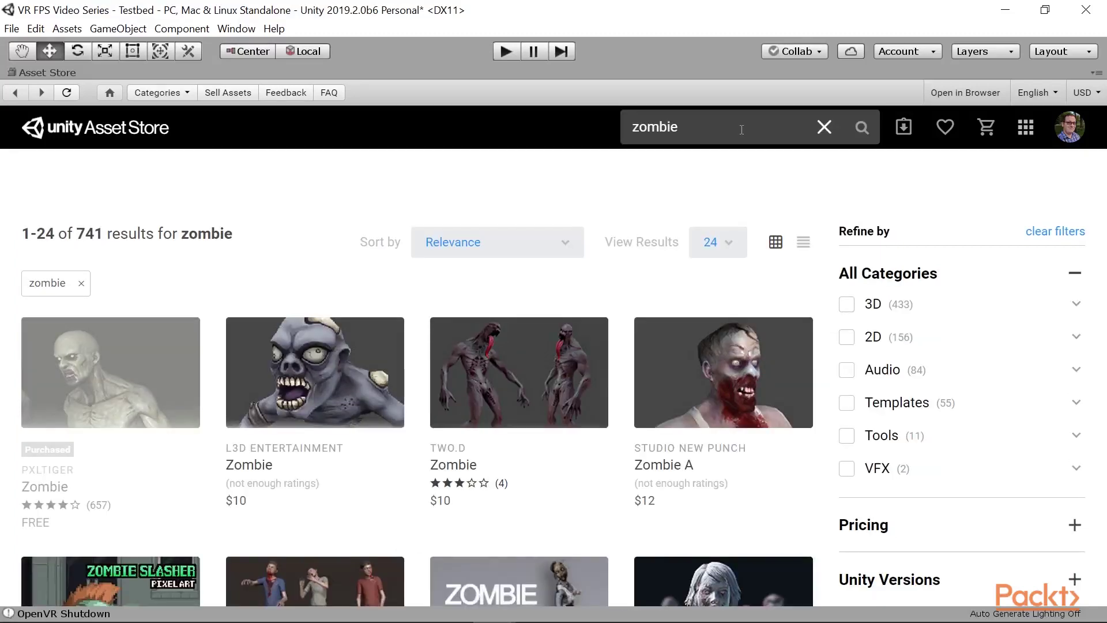
mouse_move(97, 419)
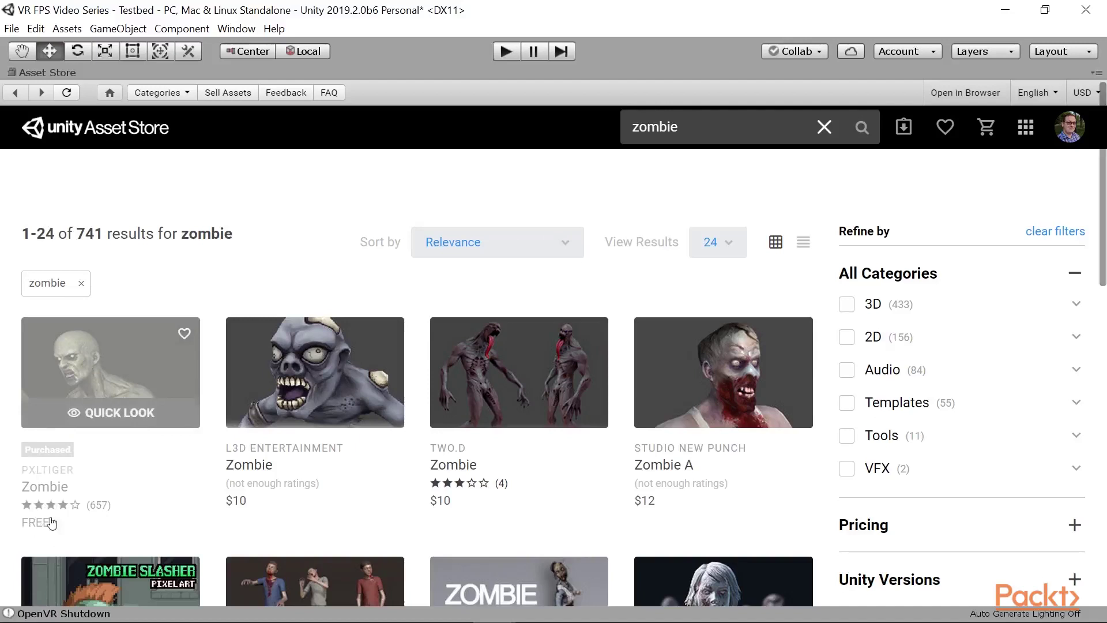
- Import all assets of the free PXLTIGER Zombie package into the project
click(94, 386)
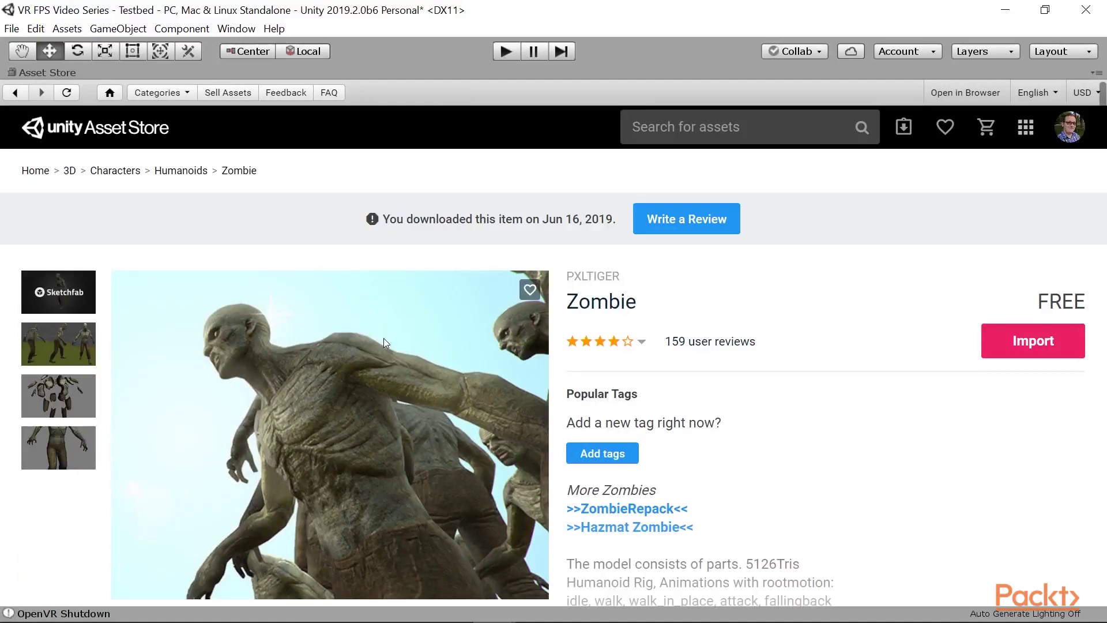
click(1033, 344)
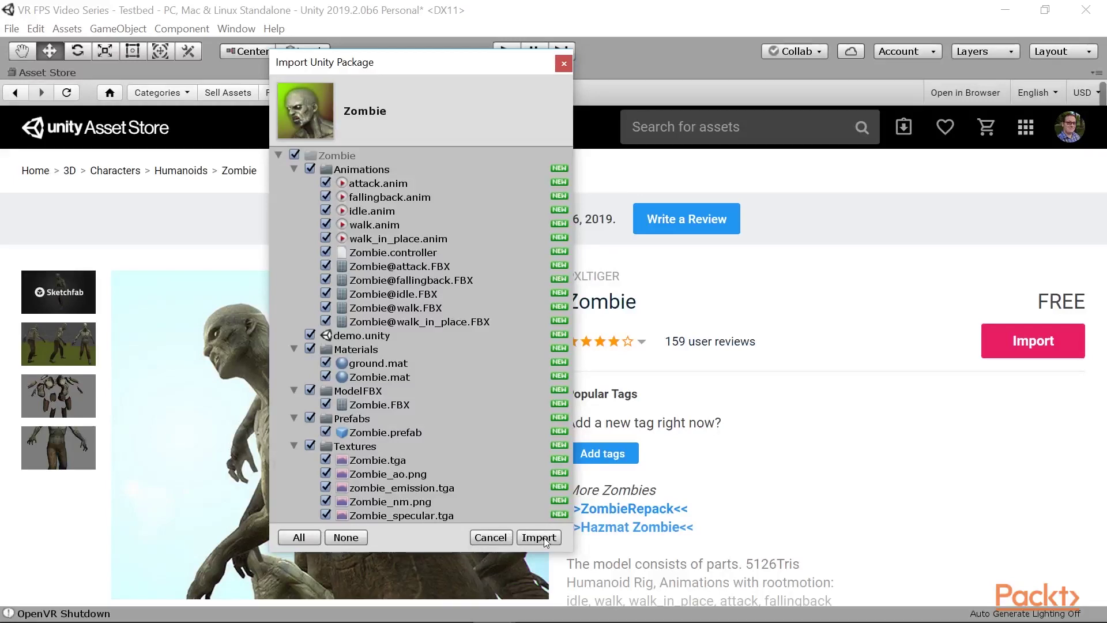
click(540, 538)
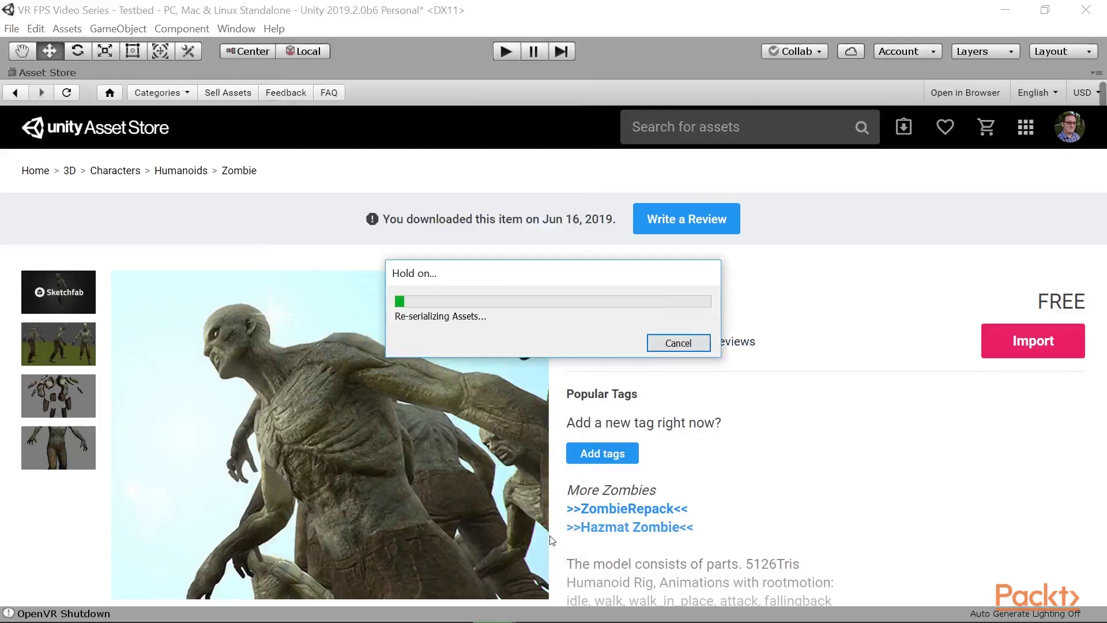
- Restore the Asset Store to normal size and show the Assets/Zombie folder
right_click(42, 75)
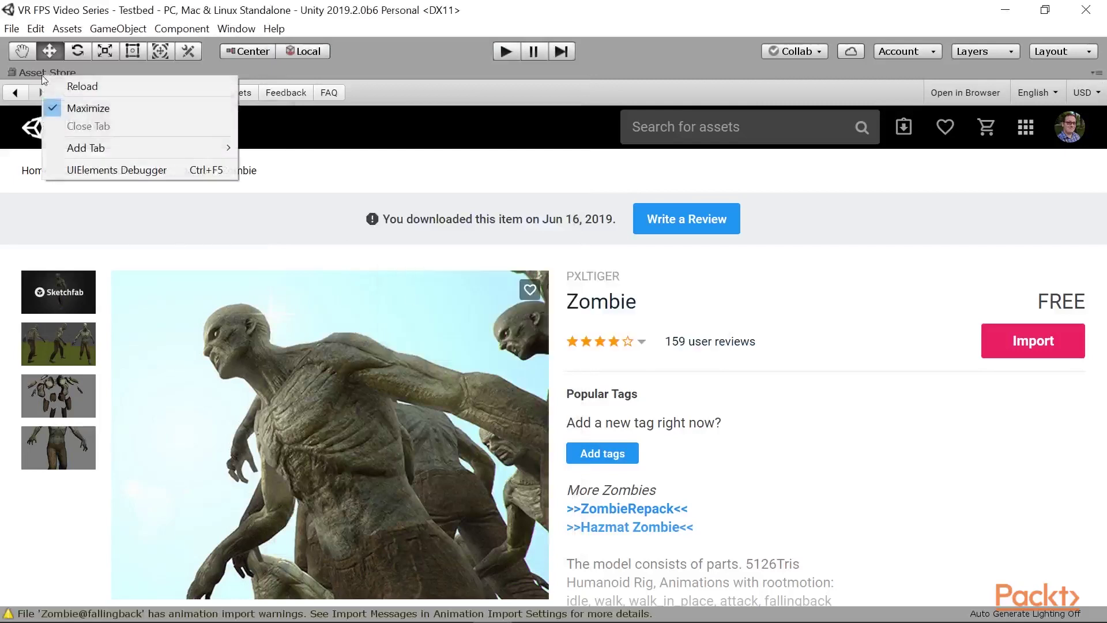
click(105, 109)
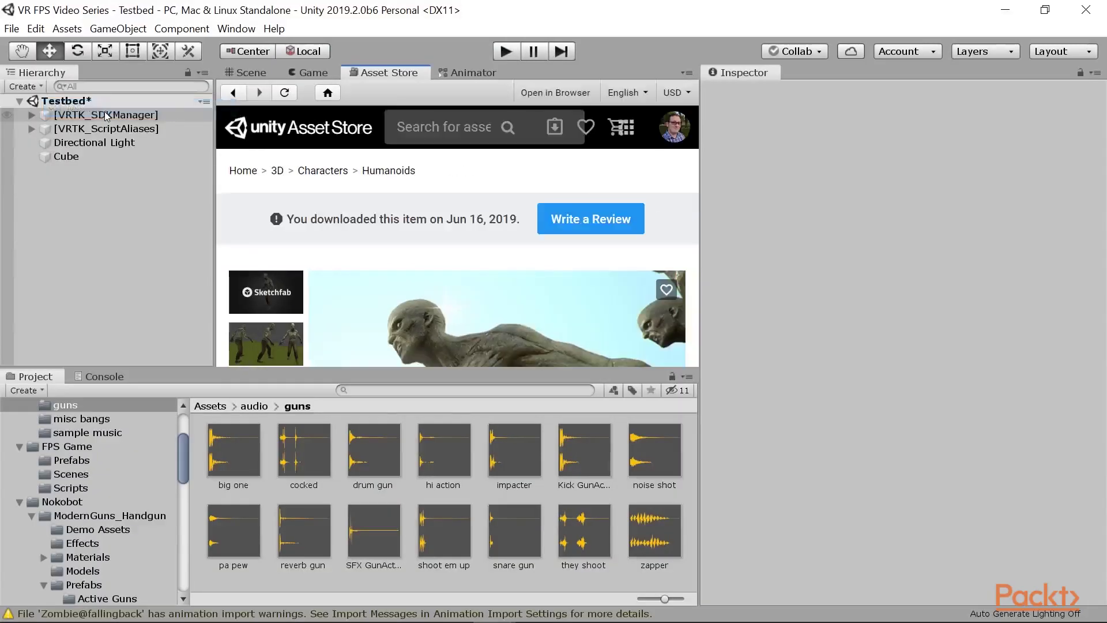
scroll(62, 587, down, 10)
click(63, 584)
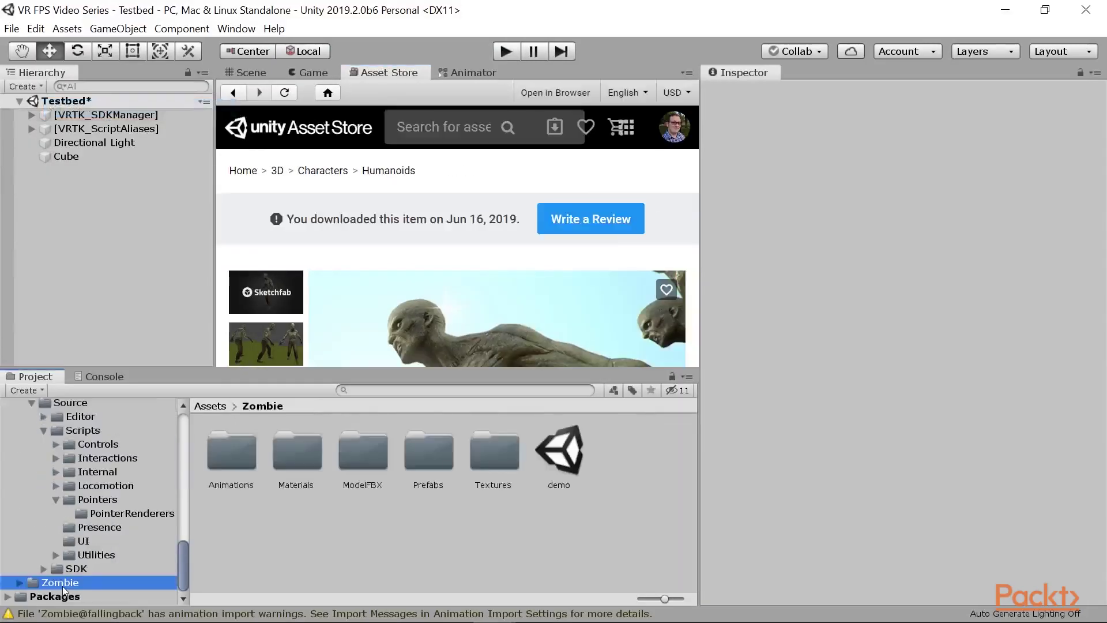
- Open the Zombie demo scene, saving Testbed changes, and run it in play mode
double_click(553, 460)
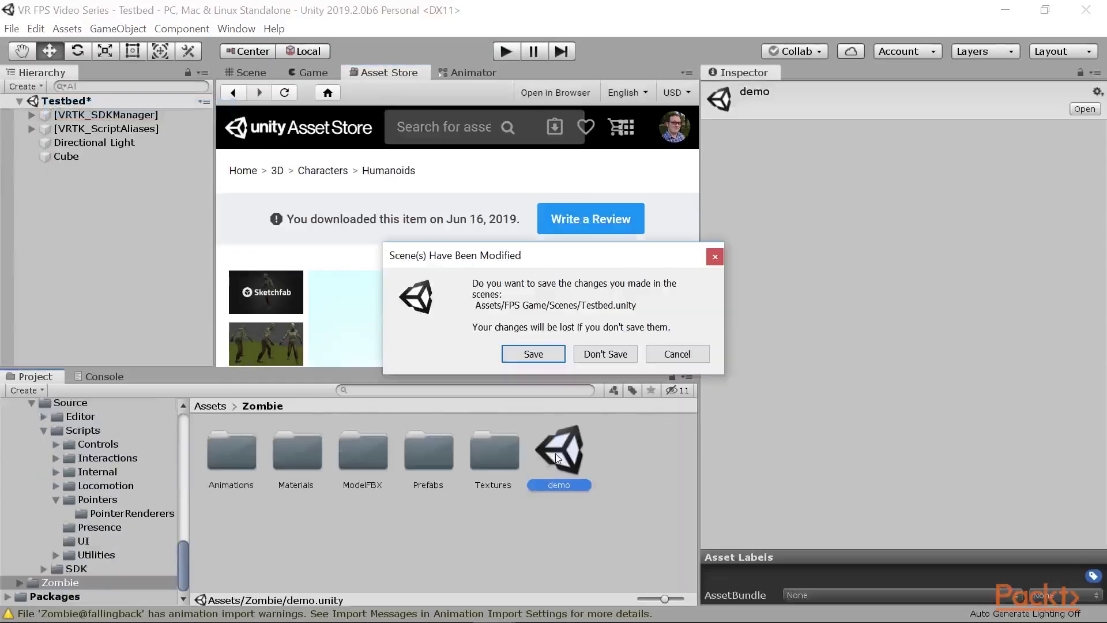
click(527, 354)
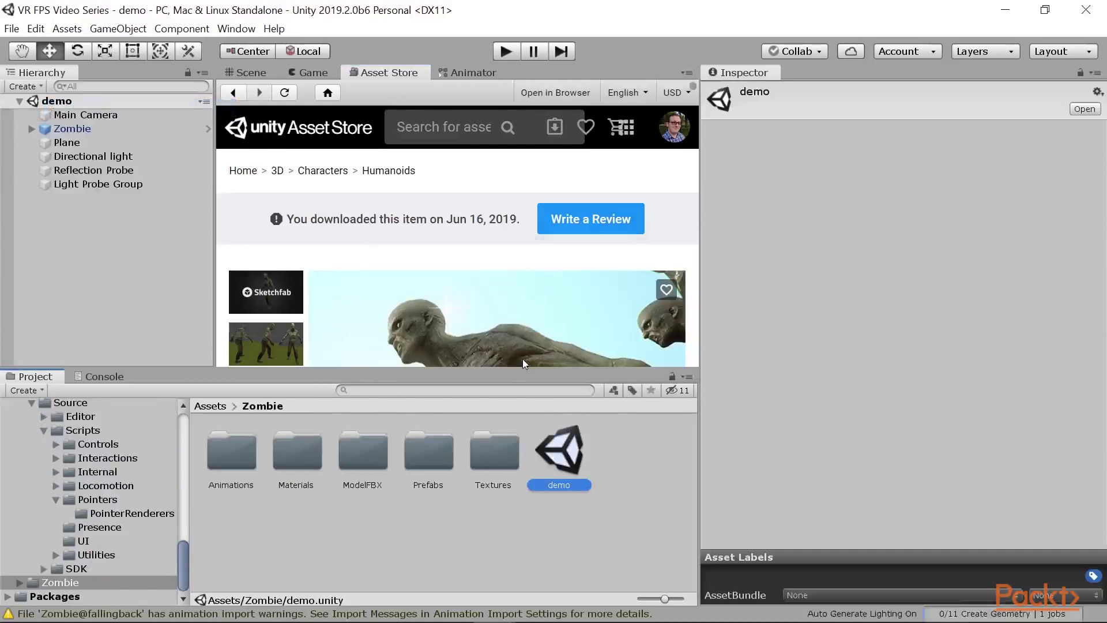
click(259, 72)
click(518, 52)
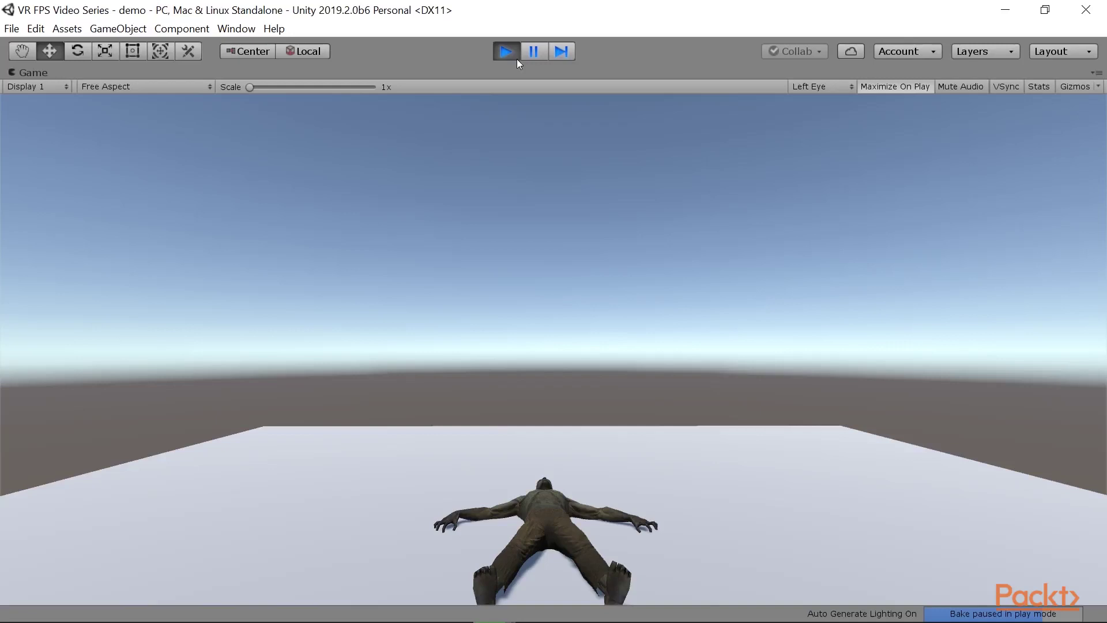
click(513, 54)
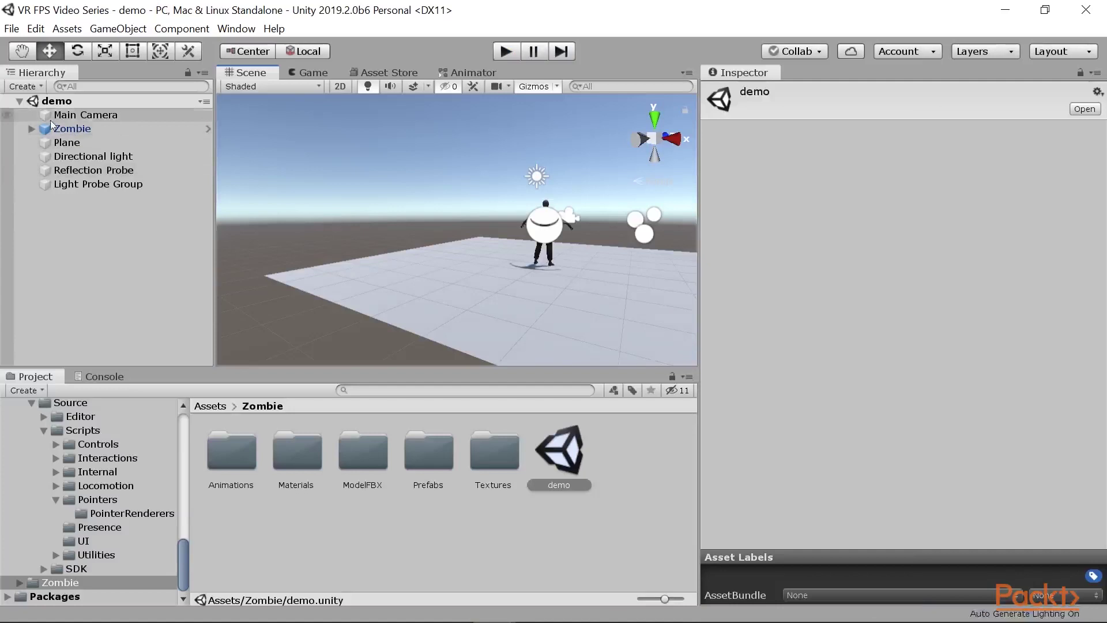
click(81, 129)
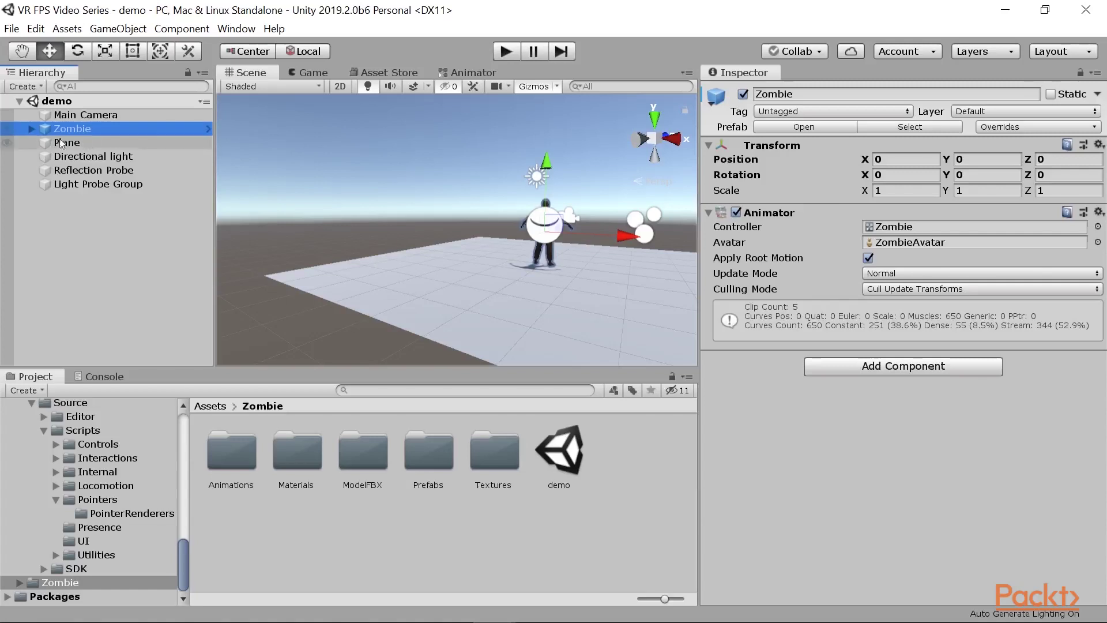
click(32, 129)
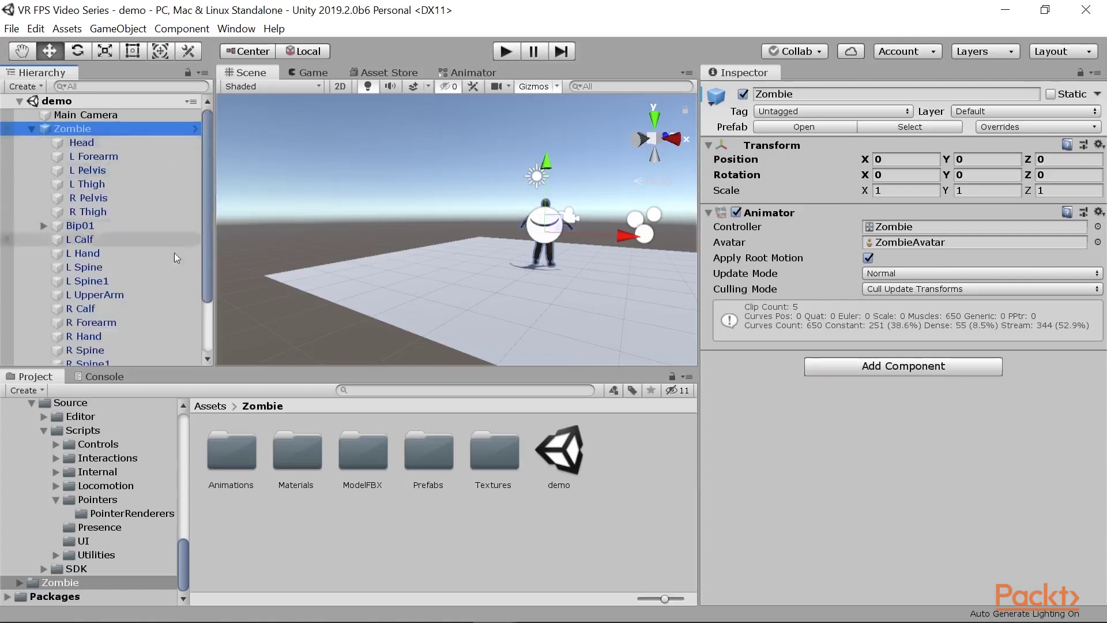
scroll(167, 312, down, 3)
scroll(139, 243, up, 3)
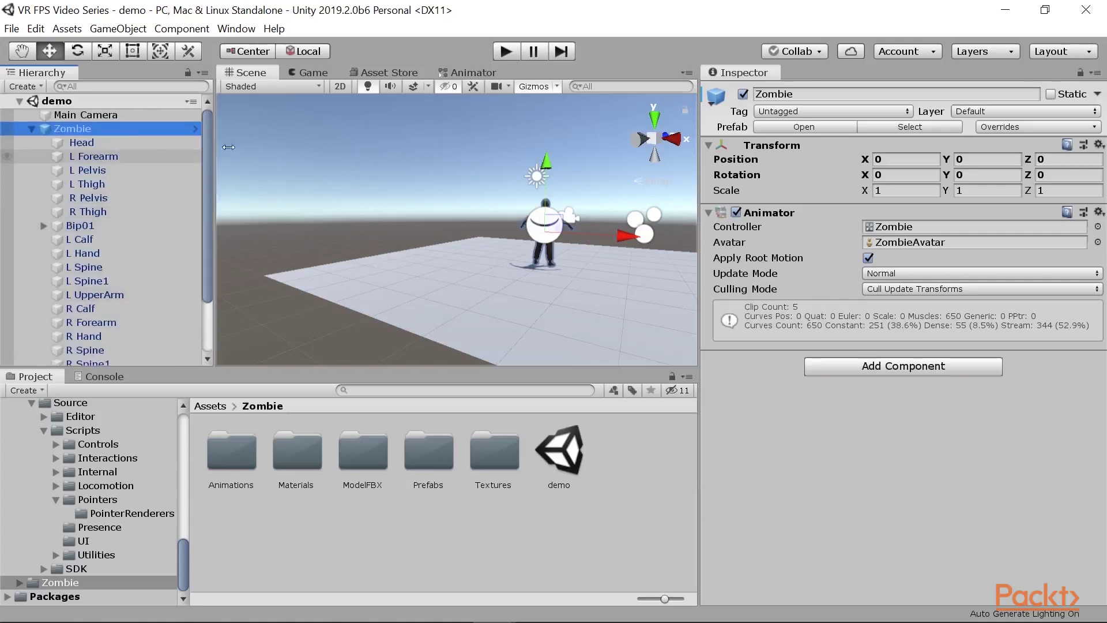
click(901, 227)
double_click(901, 229)
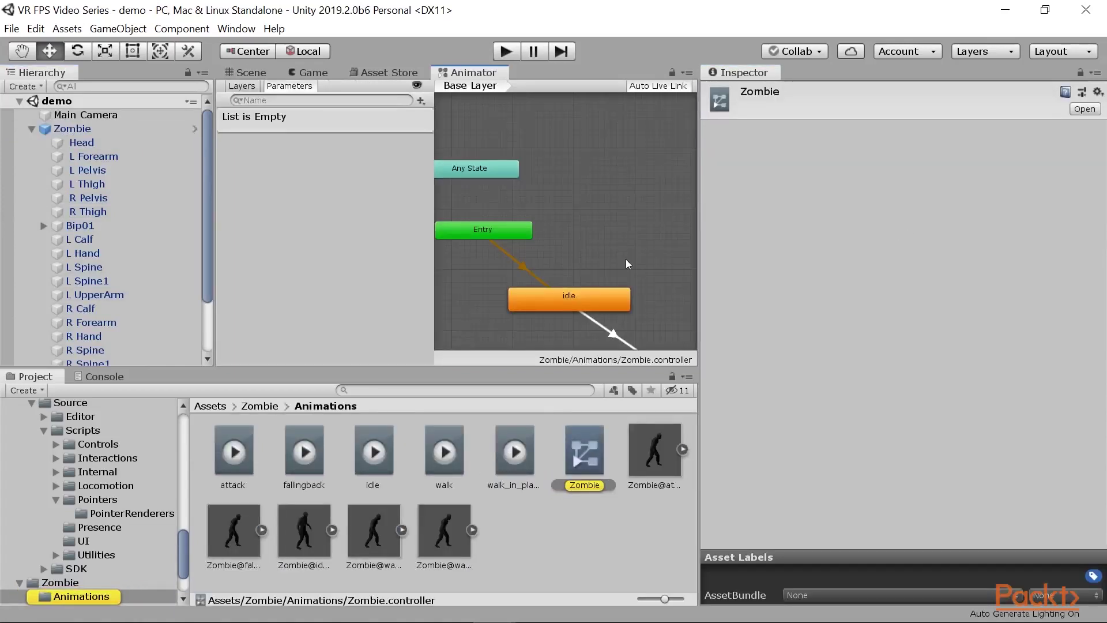
right_click(582, 154)
click(549, 274)
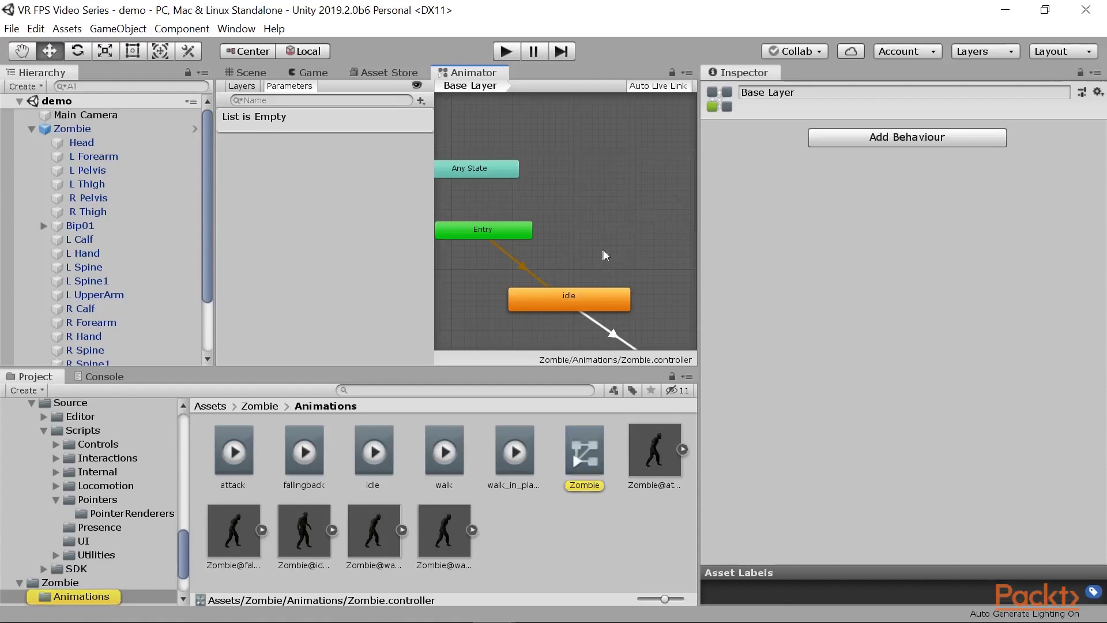
middle_drag(619, 250, 444, 174)
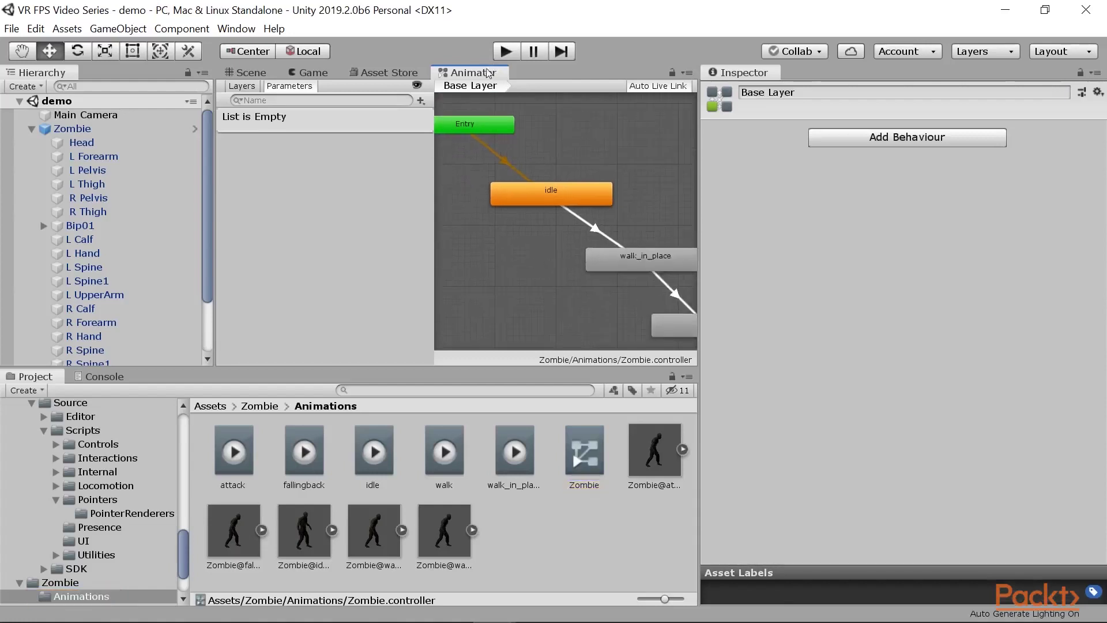
middle_drag(523, 224, 506, 240)
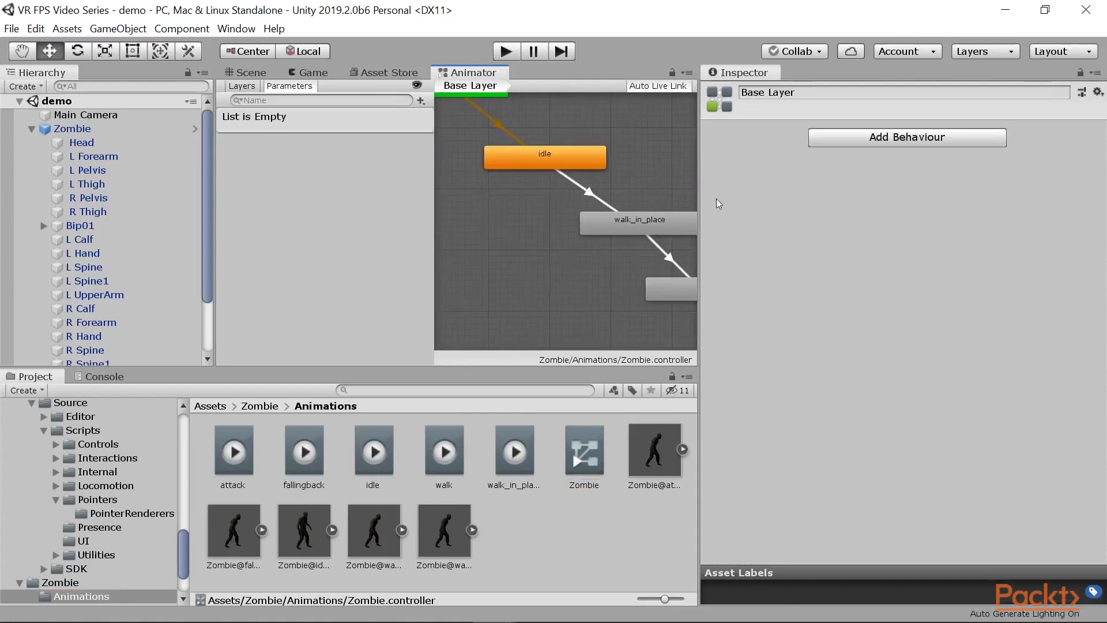
drag(700, 208, 868, 214)
mouse_move(669, 307)
middle_down()
mouse_move(666, 285)
mouse_move(571, 300)
mouse_move(666, 317)
middle_up()
click(626, 161)
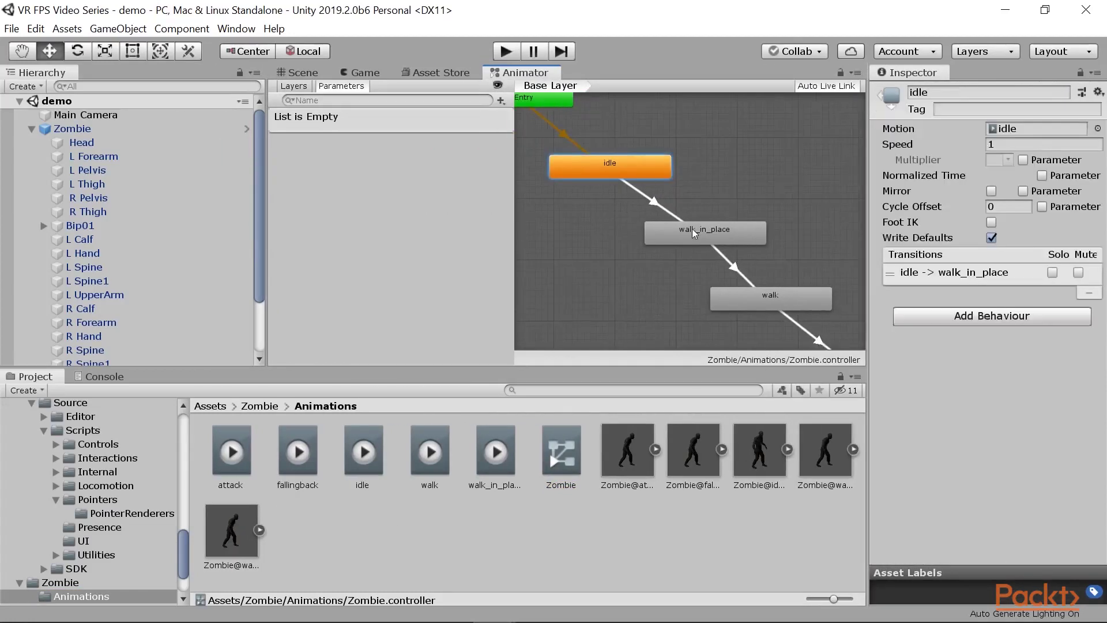
click(692, 231)
click(769, 302)
click(652, 199)
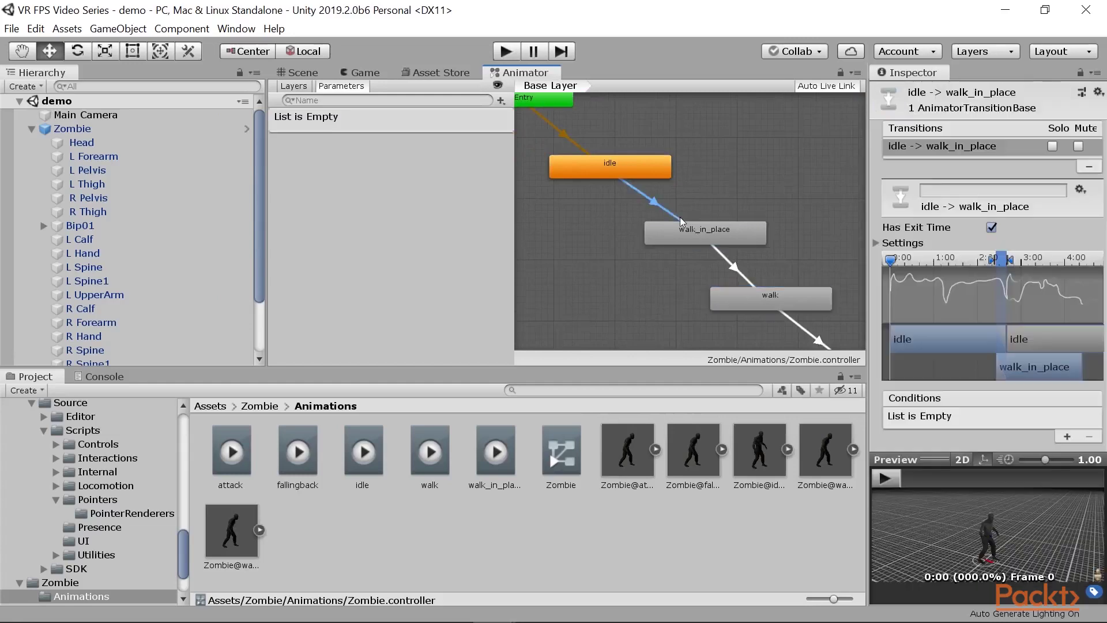
right_click(582, 221)
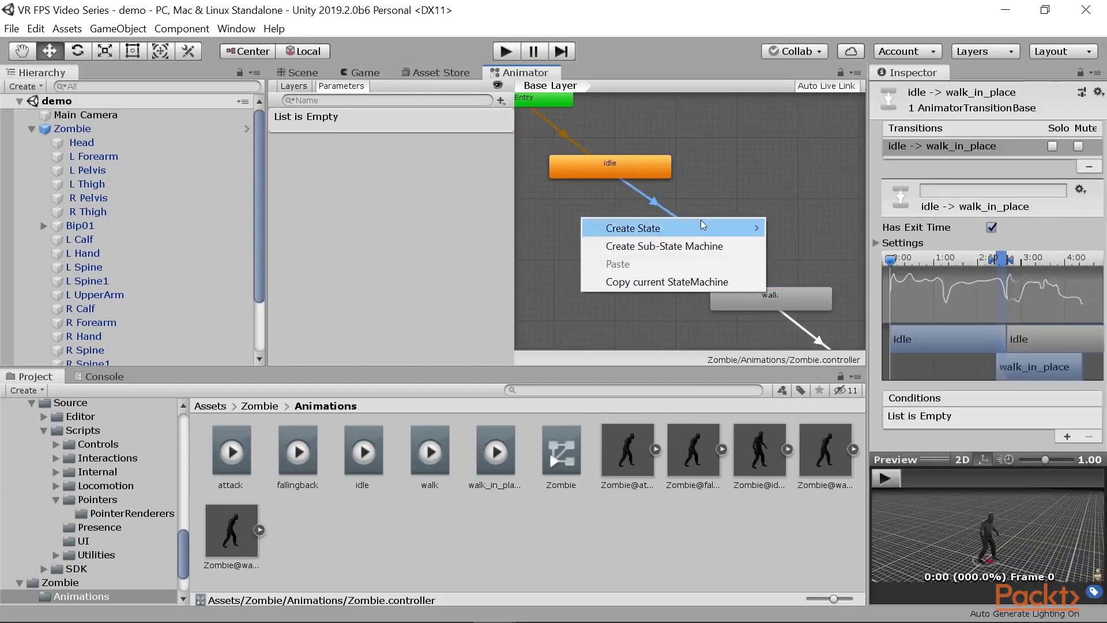
click(732, 187)
middle_drag(793, 277, 819, 412)
middle_drag(657, 236, 815, 322)
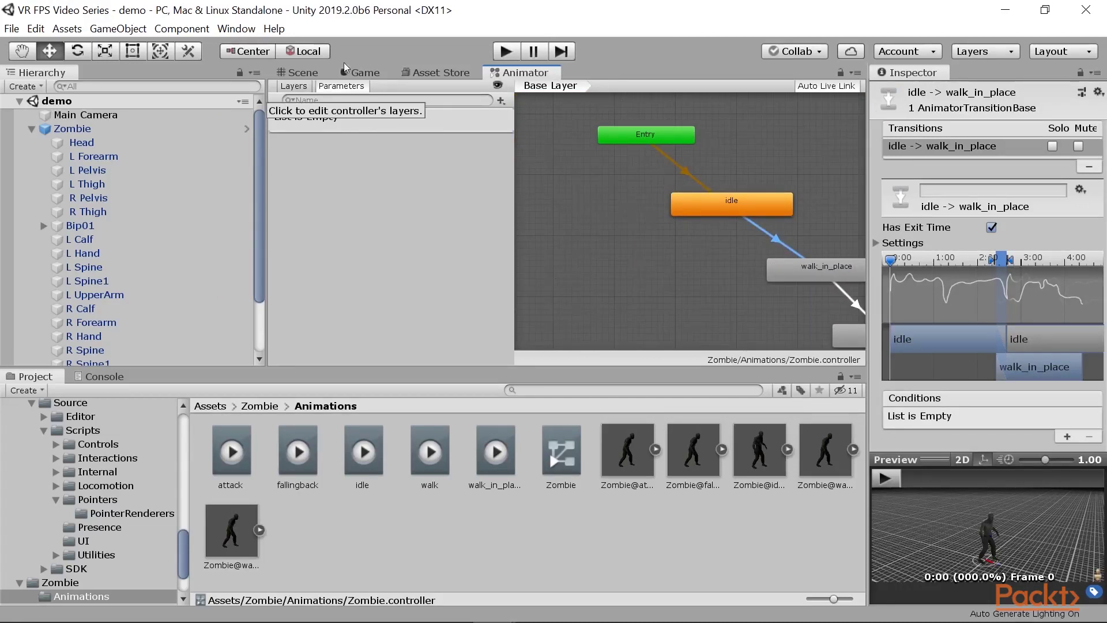
click(297, 72)
scroll(93, 480, up, 10)
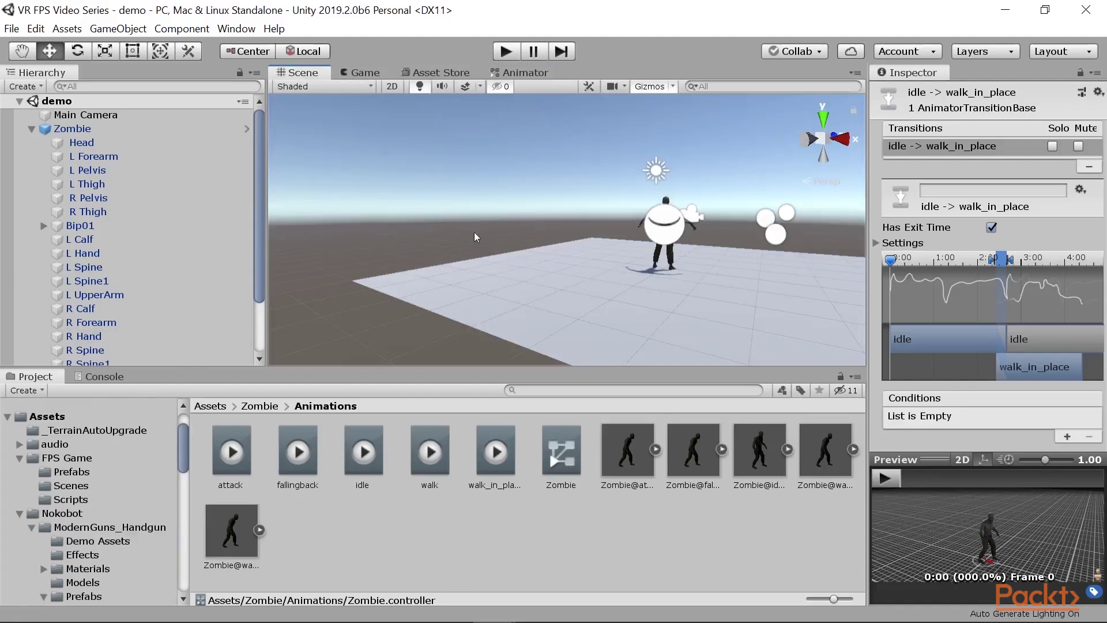
- Reopen the Testbed scene from Assets/FPS Game/Scenes
click(117, 488)
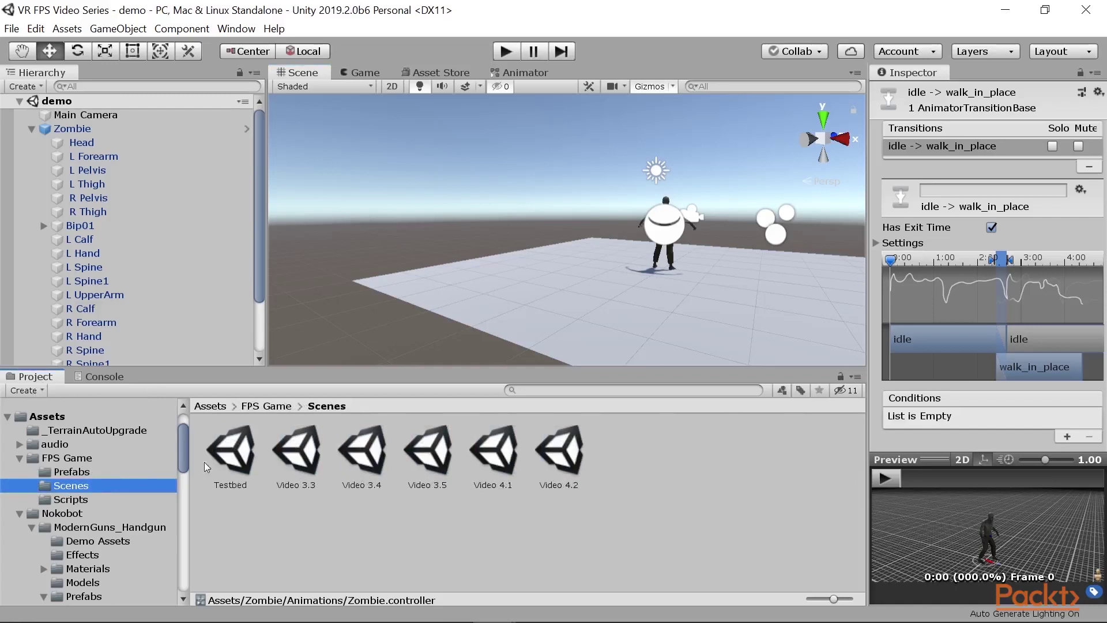
double_click(230, 454)
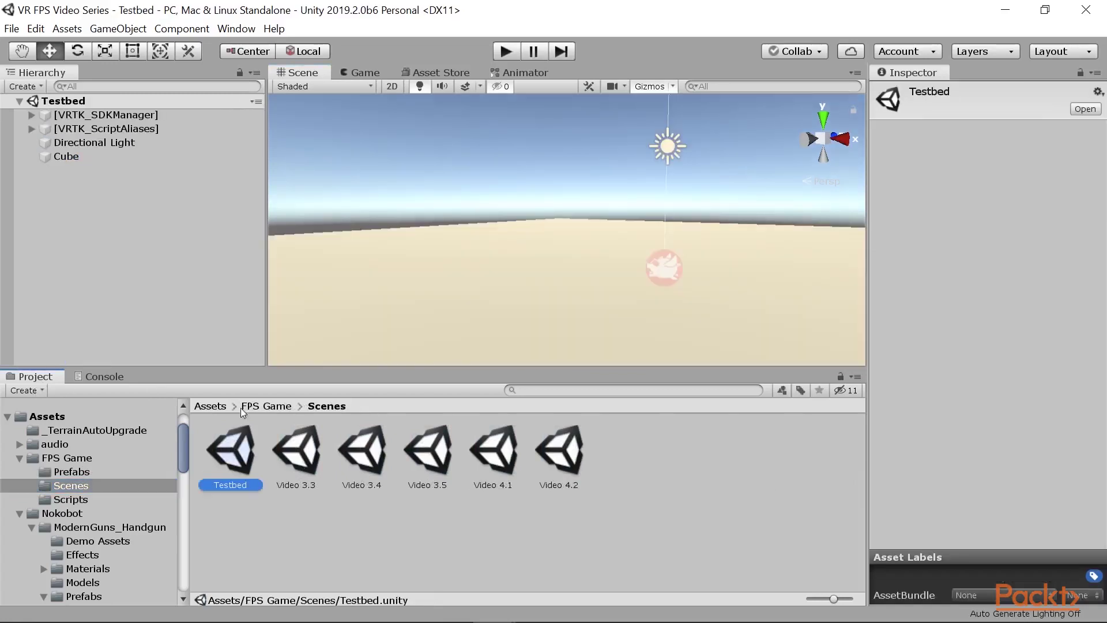
scroll(153, 523, down, 15)
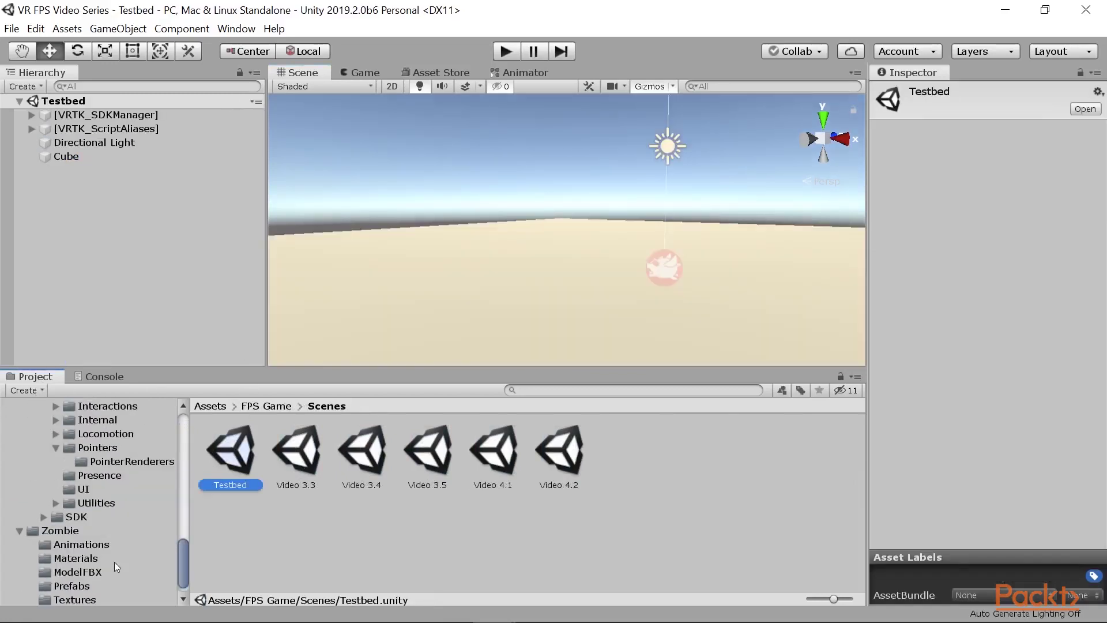
- Place the Zombie prefab in the Testbed scene, slide it sideways, and run the scene
click(78, 569)
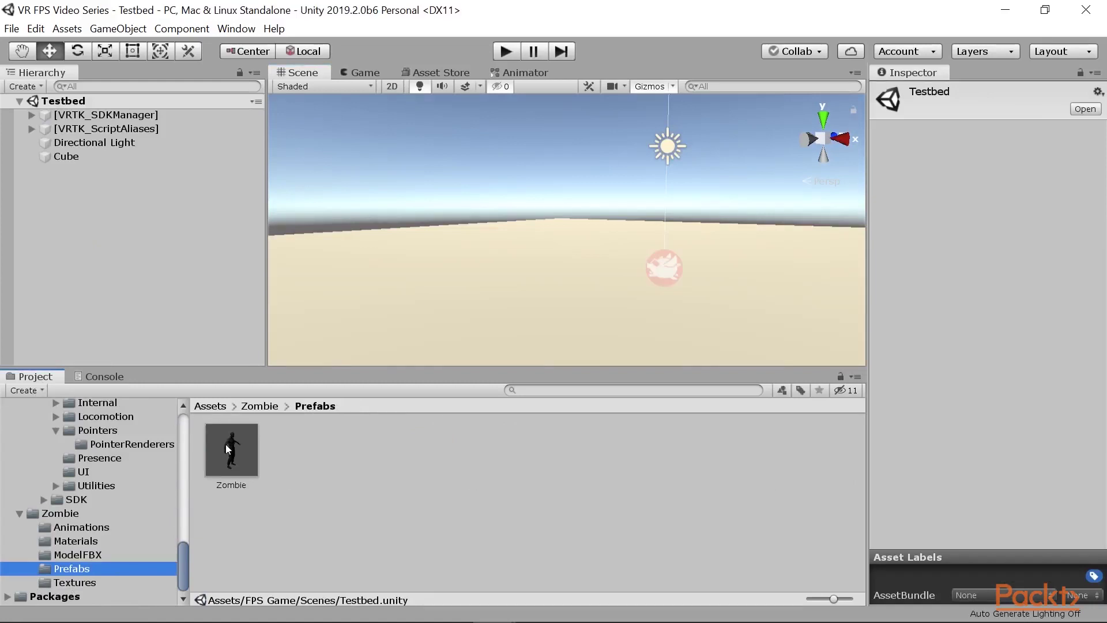
drag(227, 448, 353, 349)
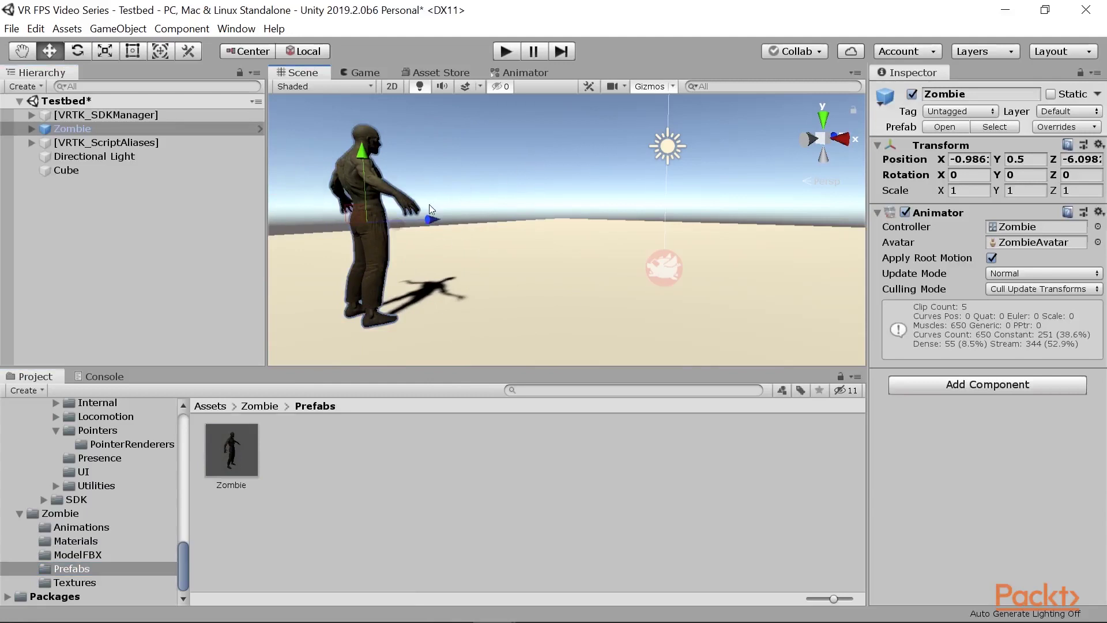
drag(366, 219, 495, 216)
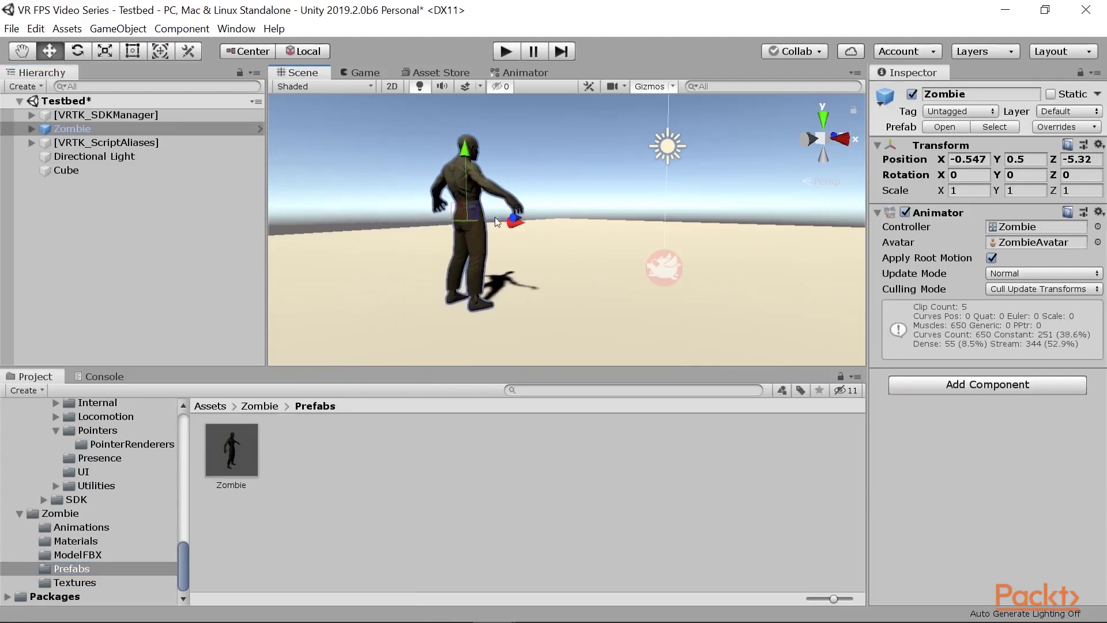
click(507, 58)
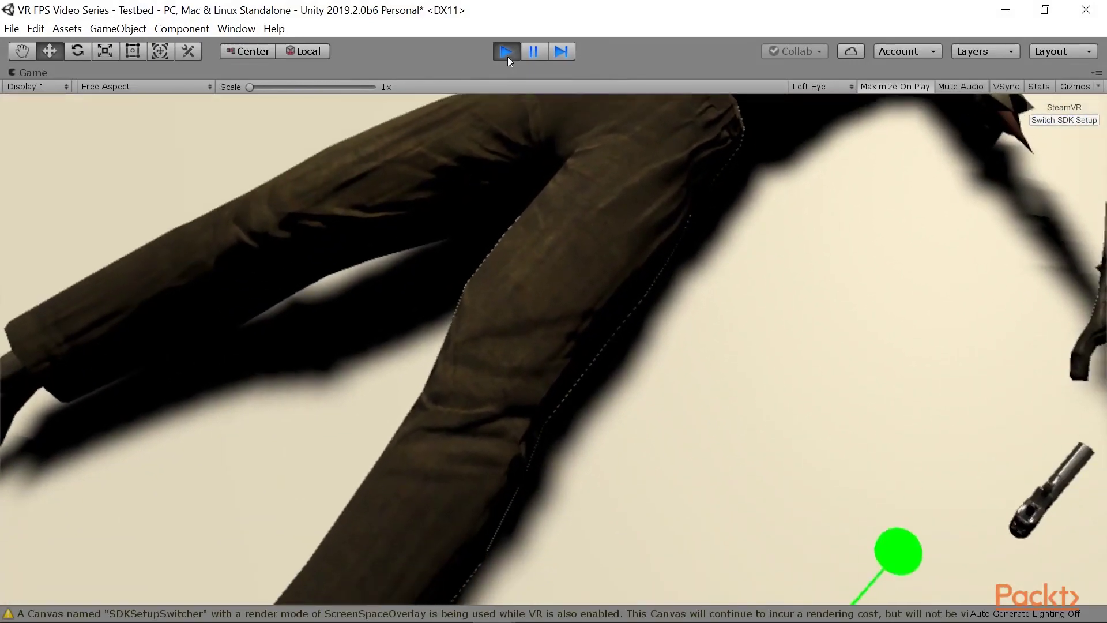
- Stop play, push the zombie farther back along Z, and rotate it 180° on Y
click(508, 57)
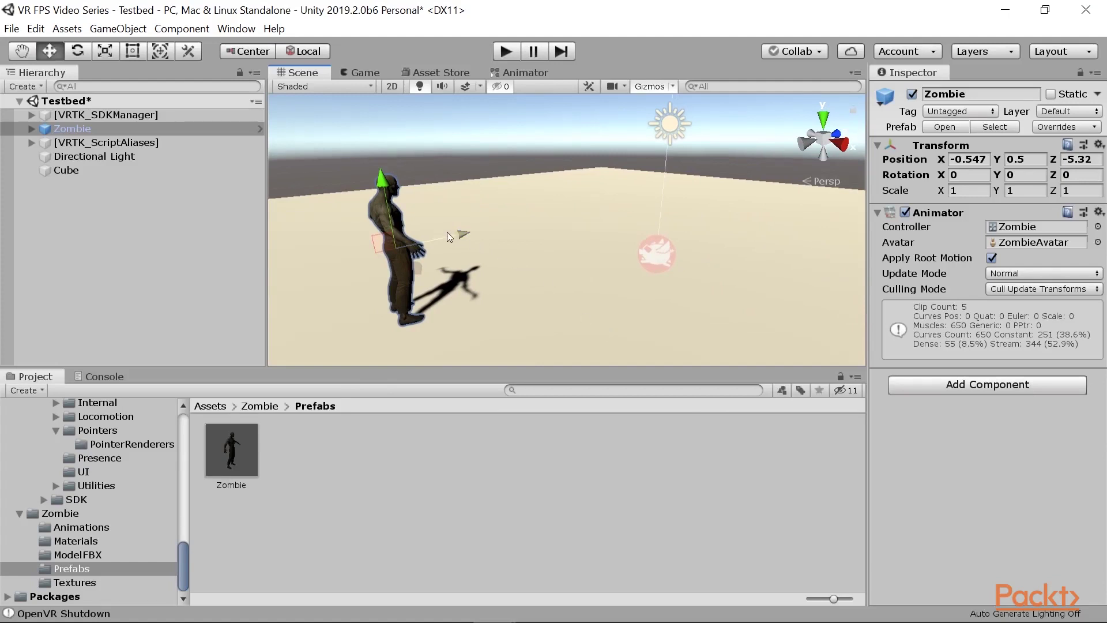
drag(448, 232, 722, 189)
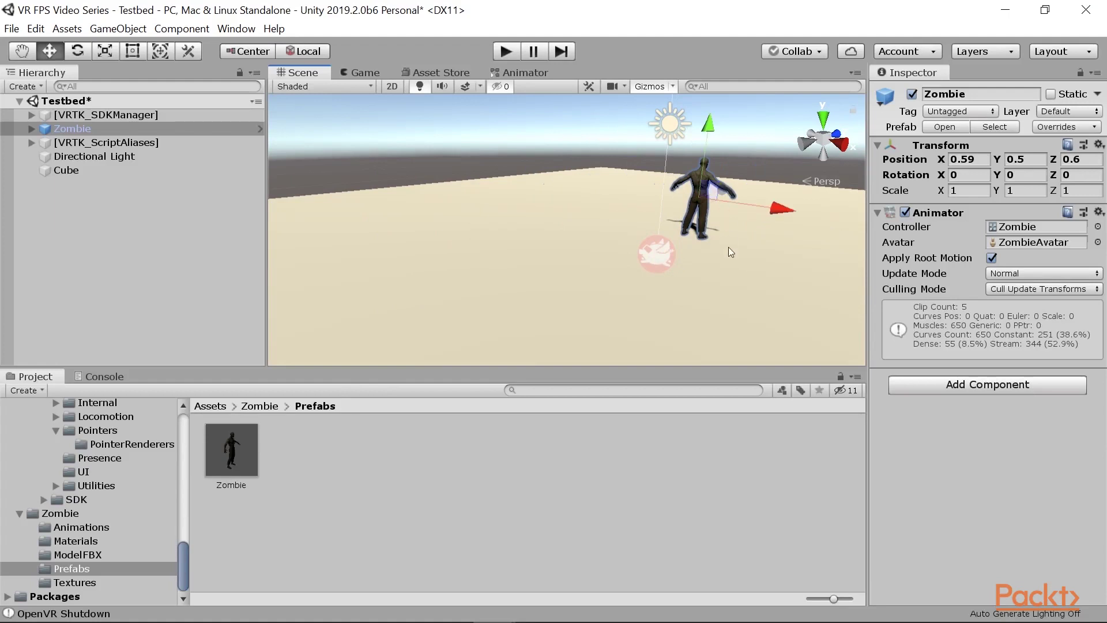
click(78, 56)
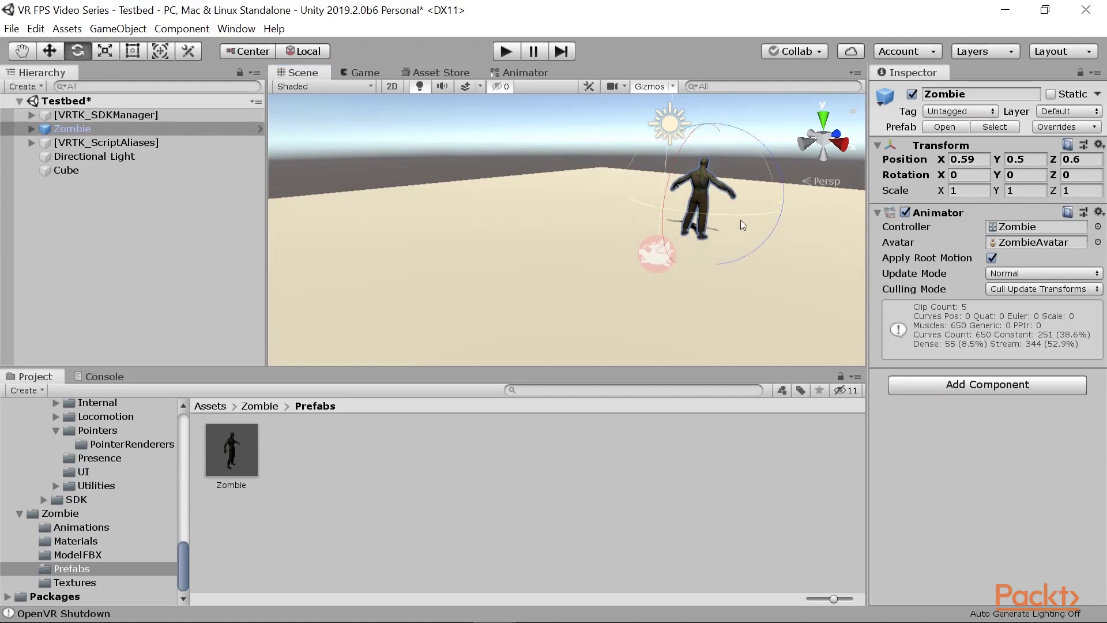
drag(740, 219, 259, 342)
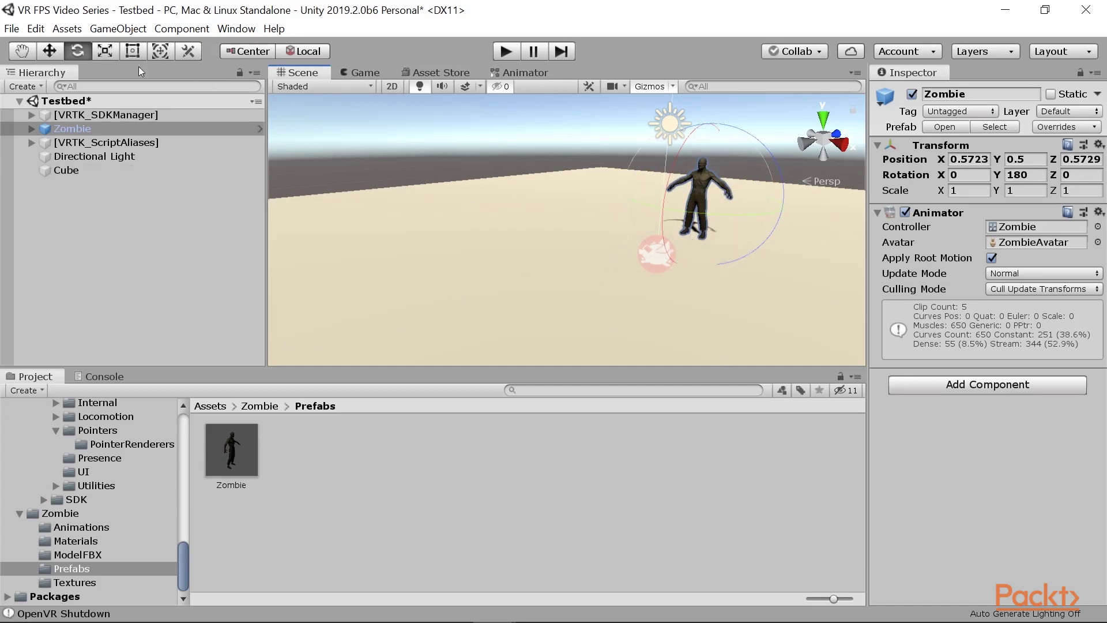
click(35, 29)
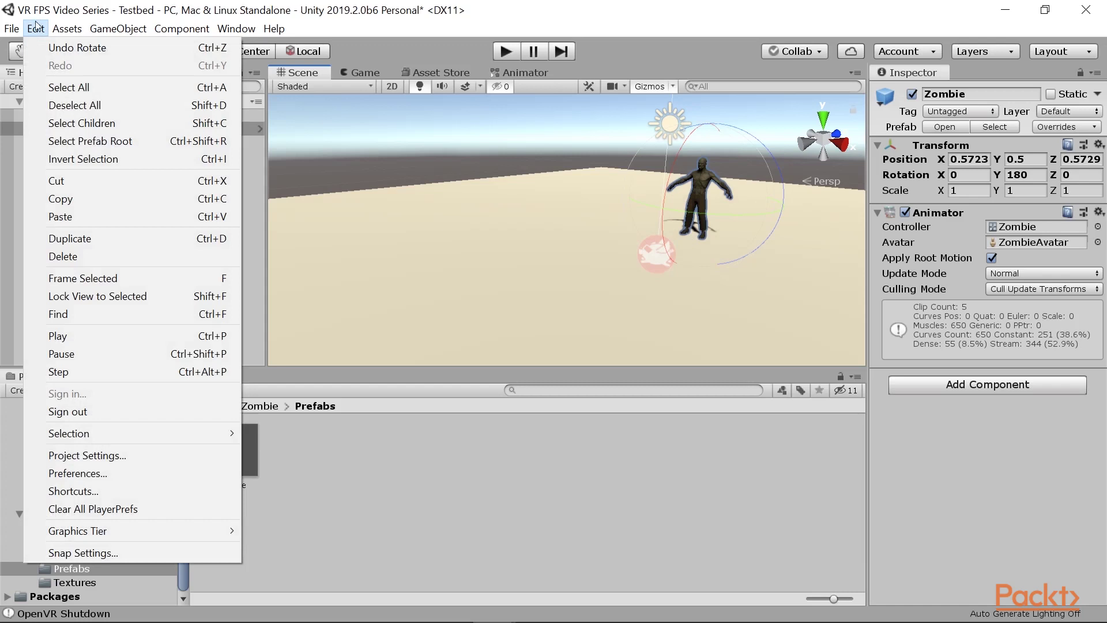
click(137, 554)
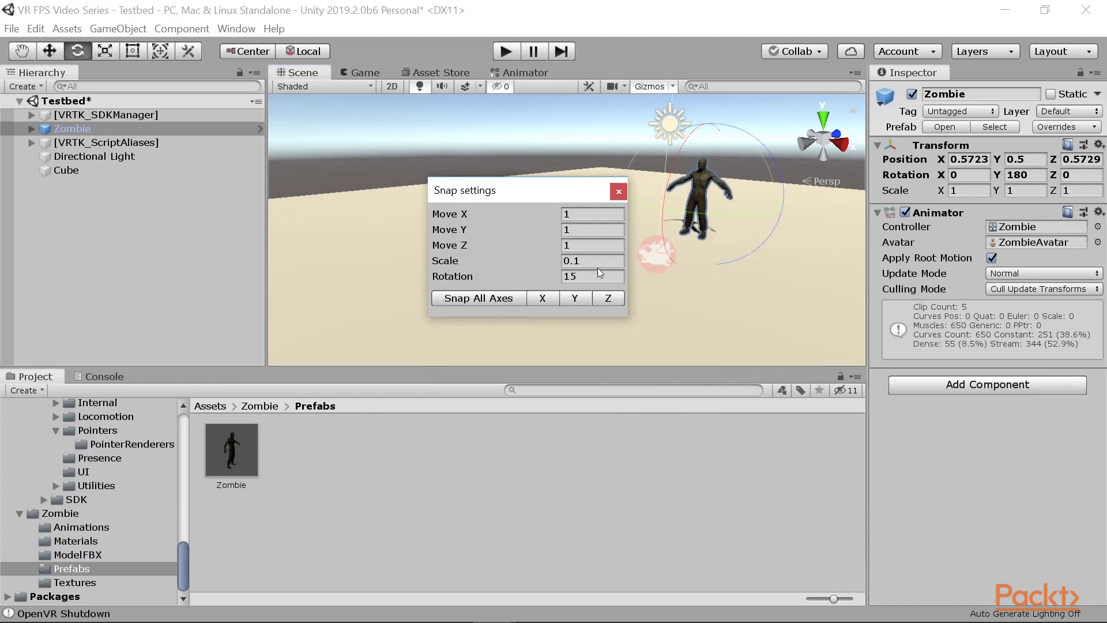
click(618, 192)
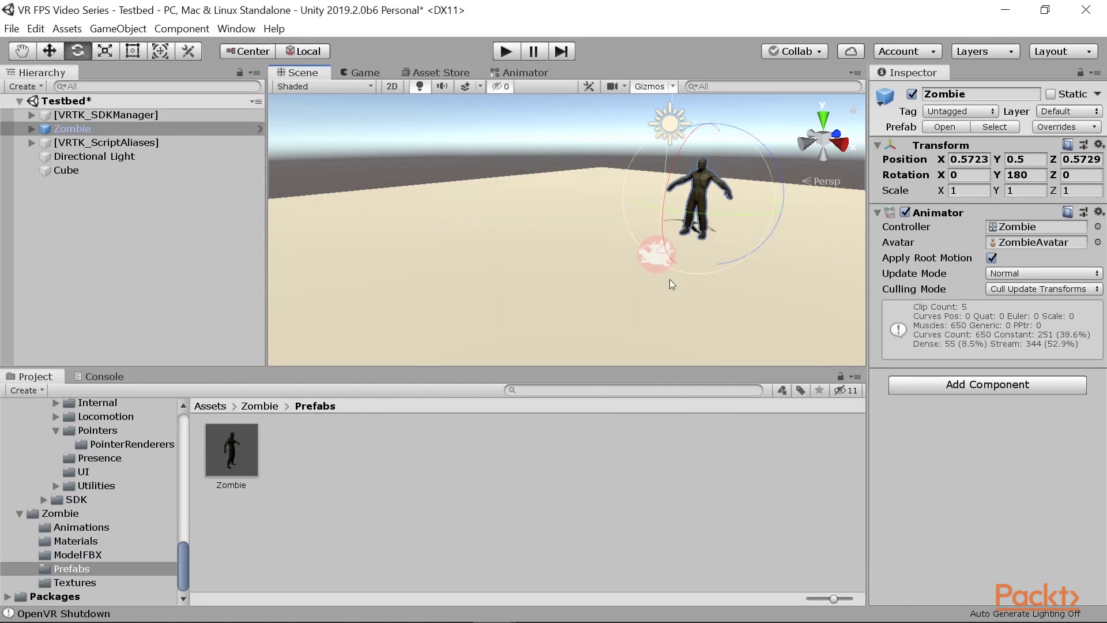
- Clear the Zombie's Animator Controller field
click(1026, 231)
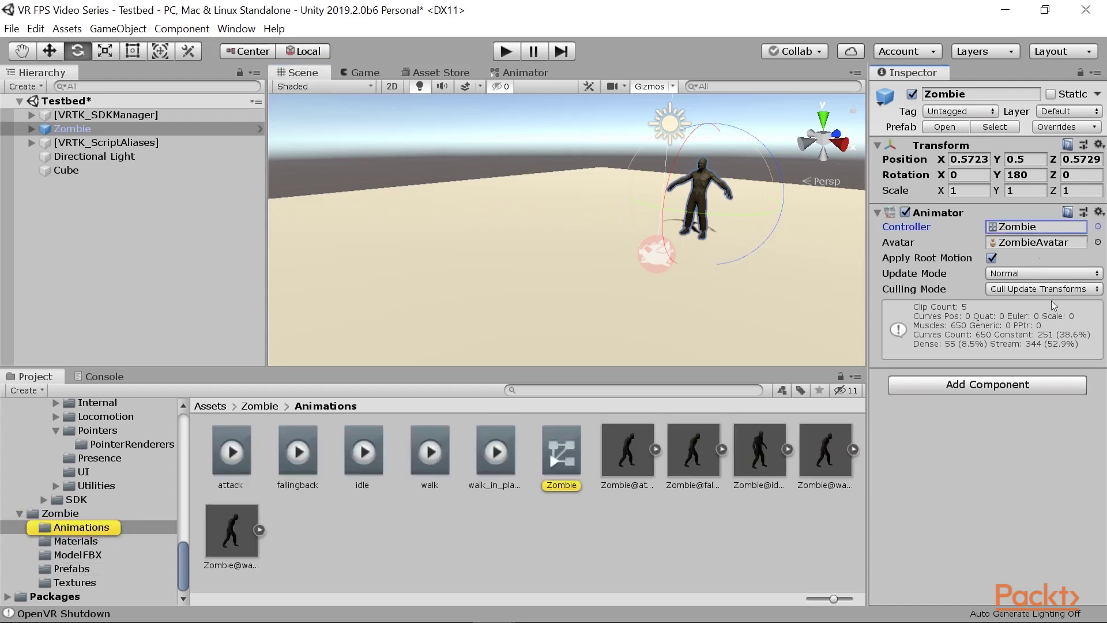
key(Delete)
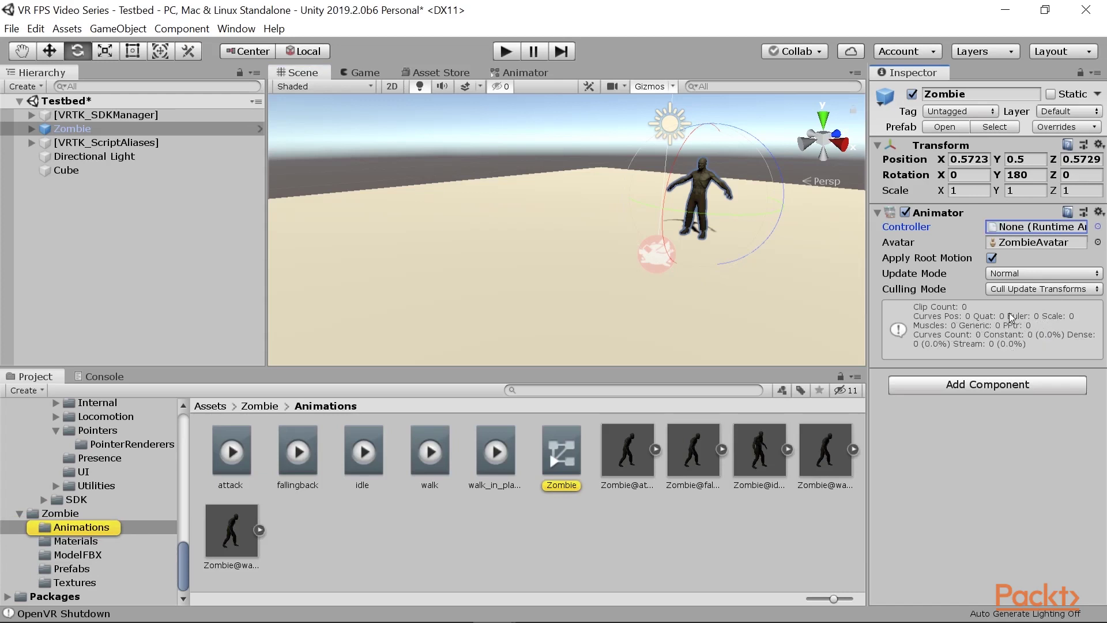
scroll(171, 504, up, 10)
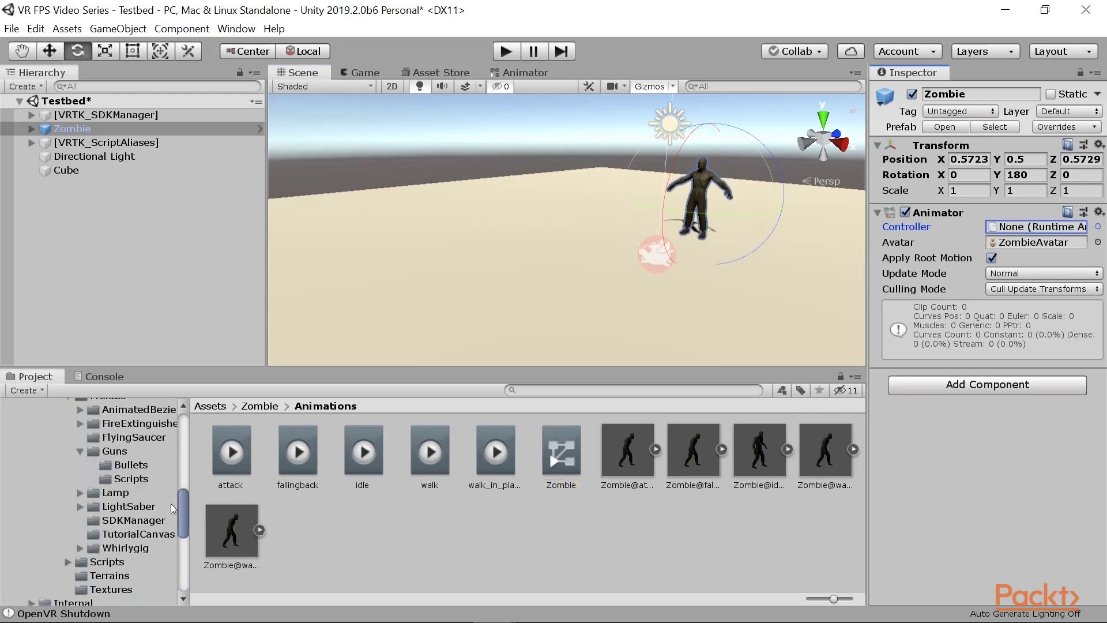
scroll(170, 509, up, 10)
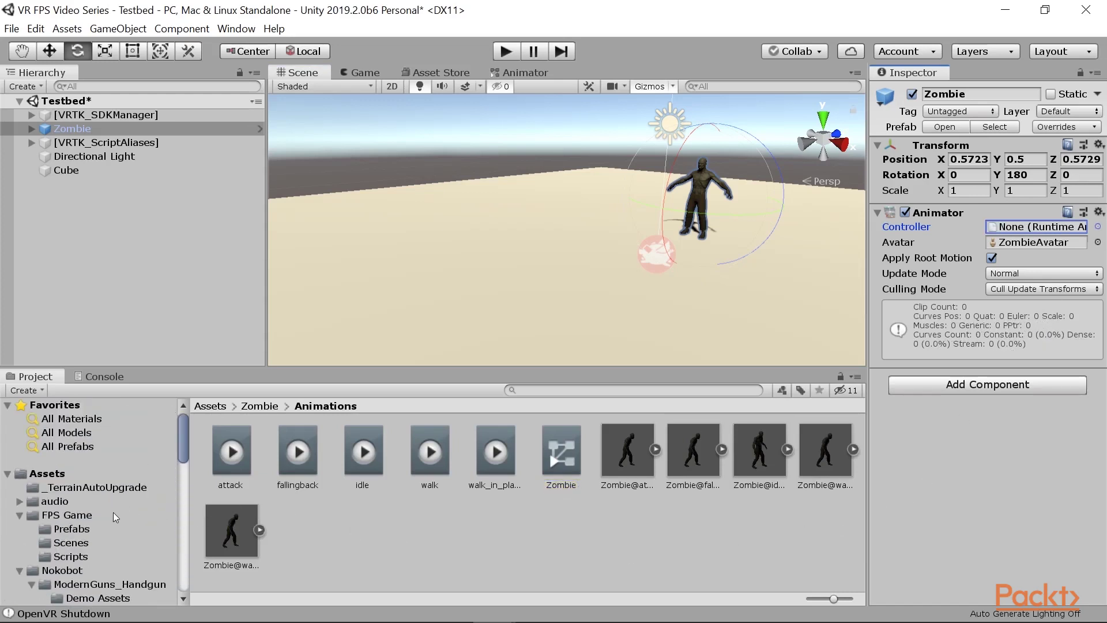
scroll(122, 506, down, 3)
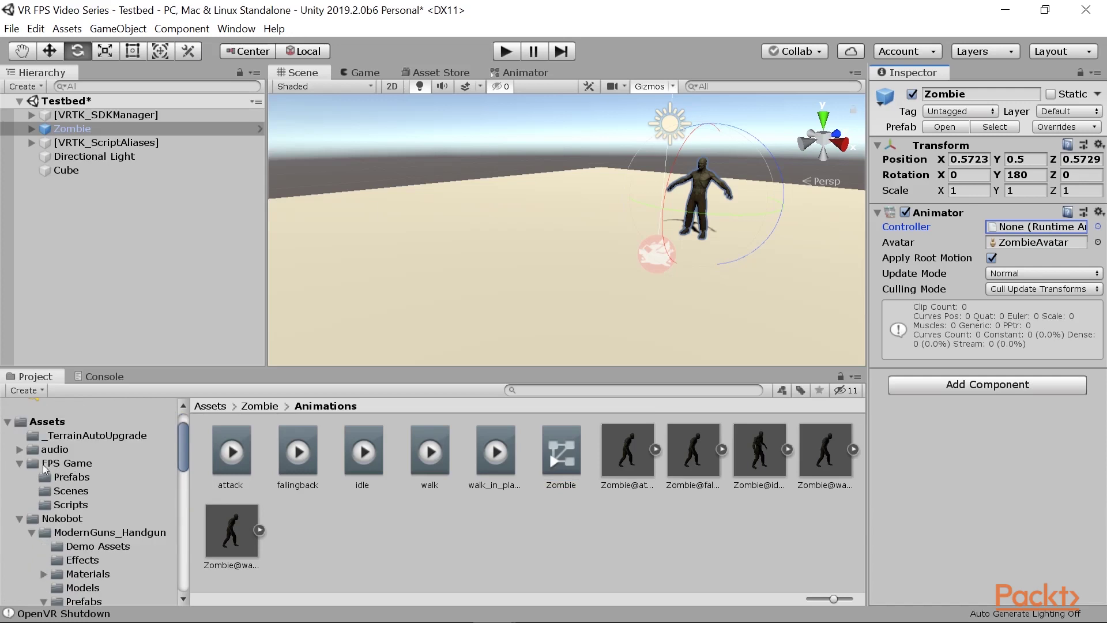
- Create an Animations folder inside FPS Game
right_click(80, 464)
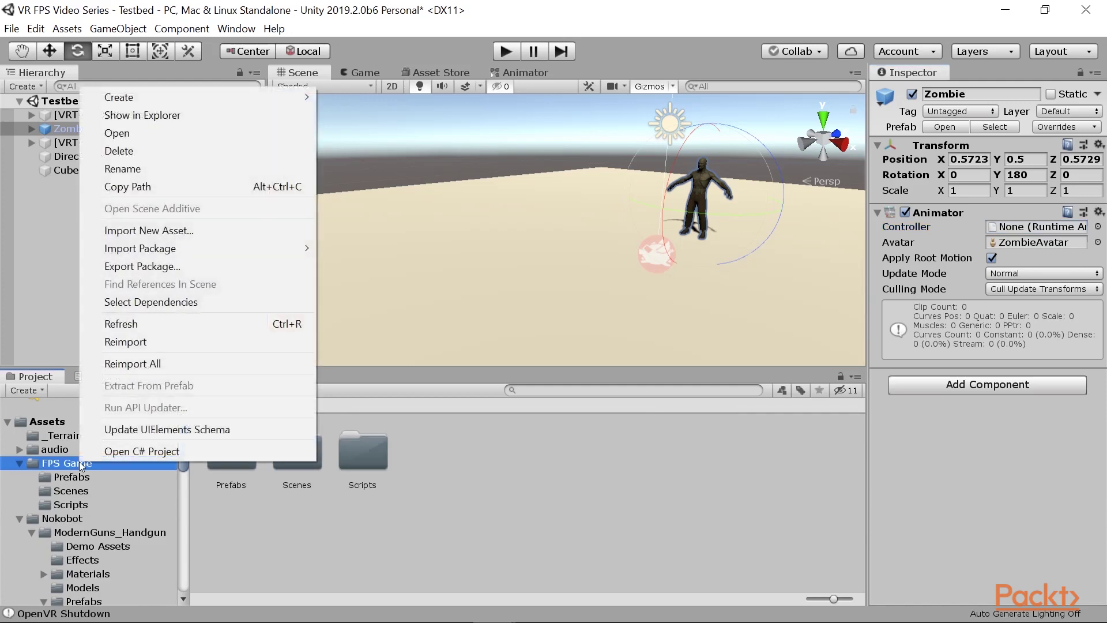
mouse_move(268, 97)
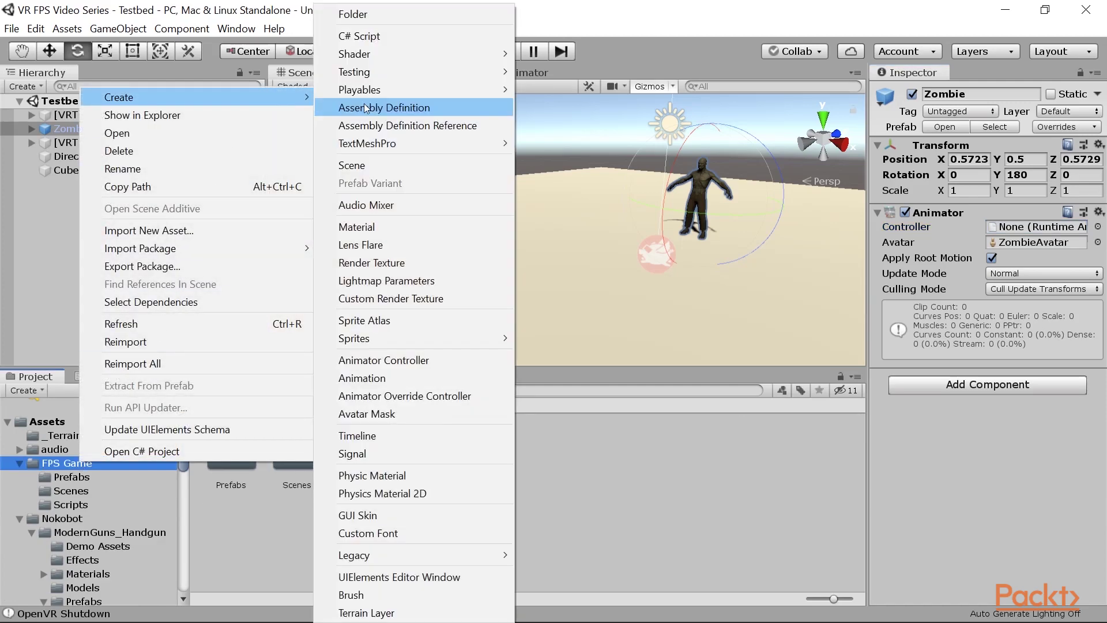
click(445, 17)
text(Animations)
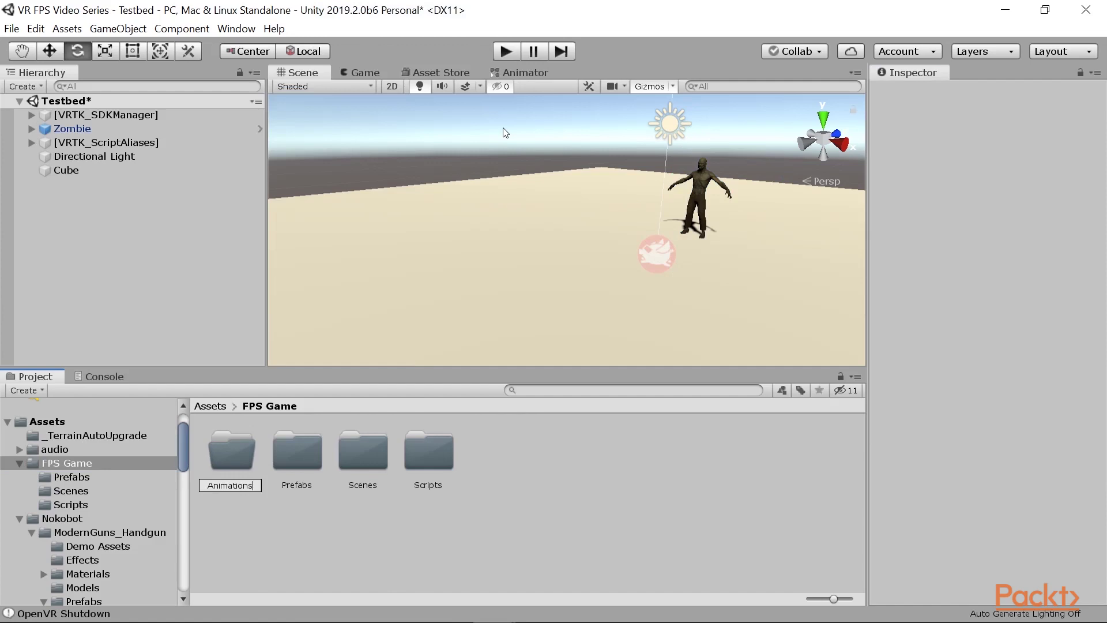
key(Return)
key(Return)
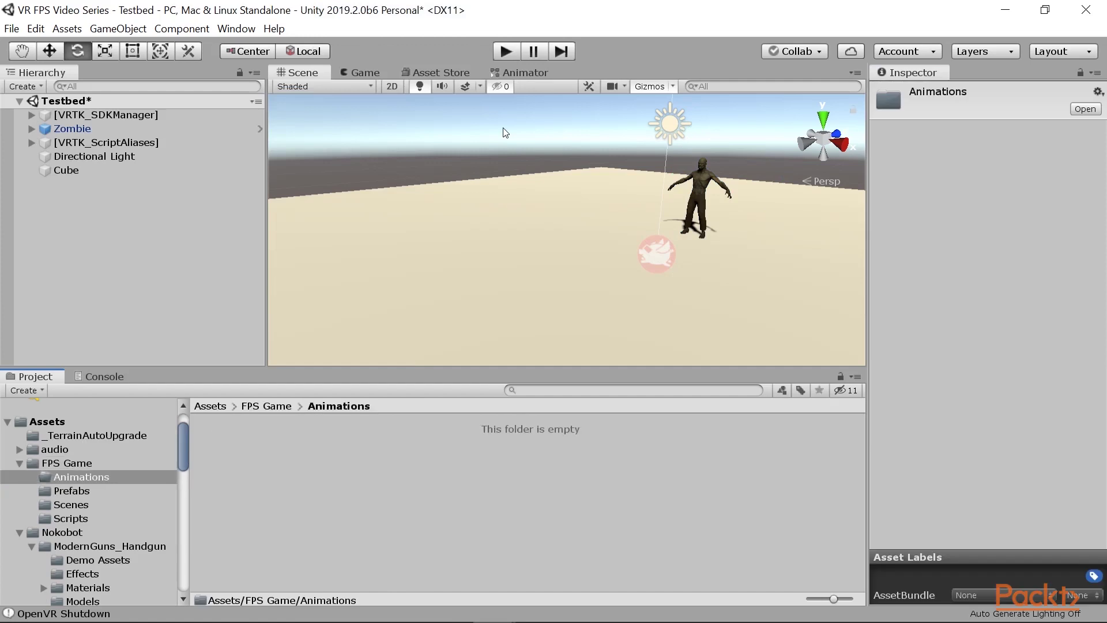
- Create an animator controller named ZombieFPS in Animations and open it in the Animator
right_click(244, 443)
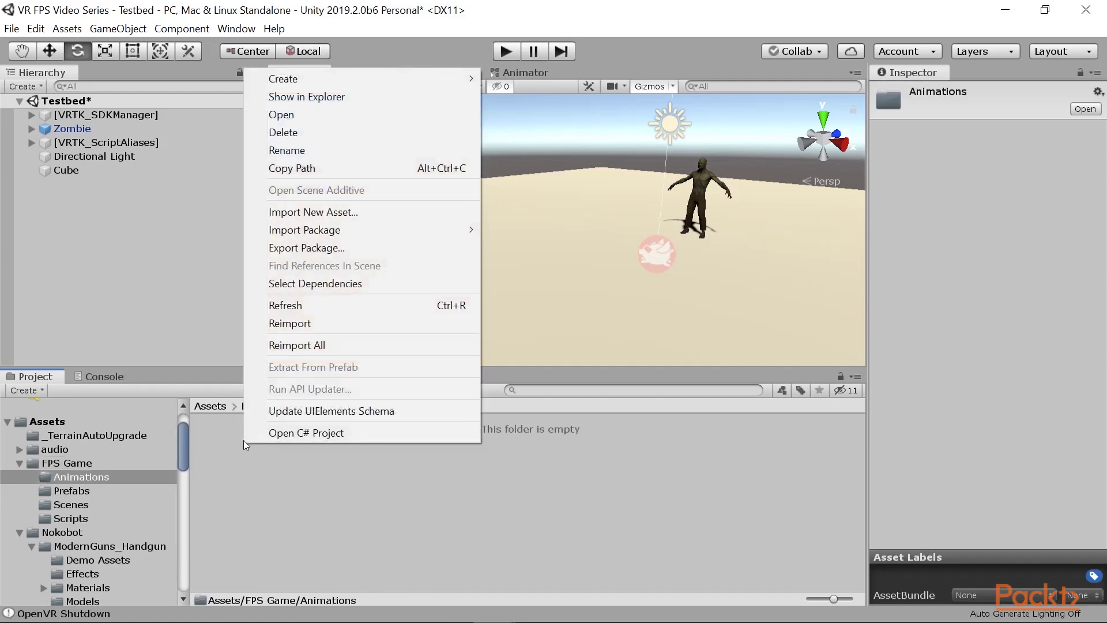
mouse_move(409, 86)
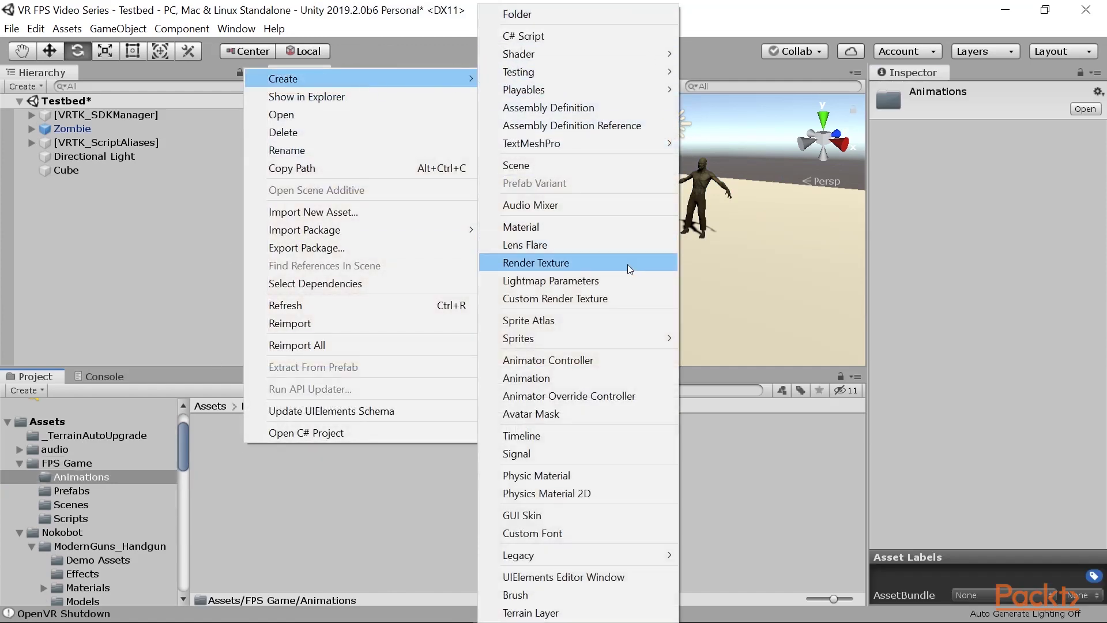
click(606, 360)
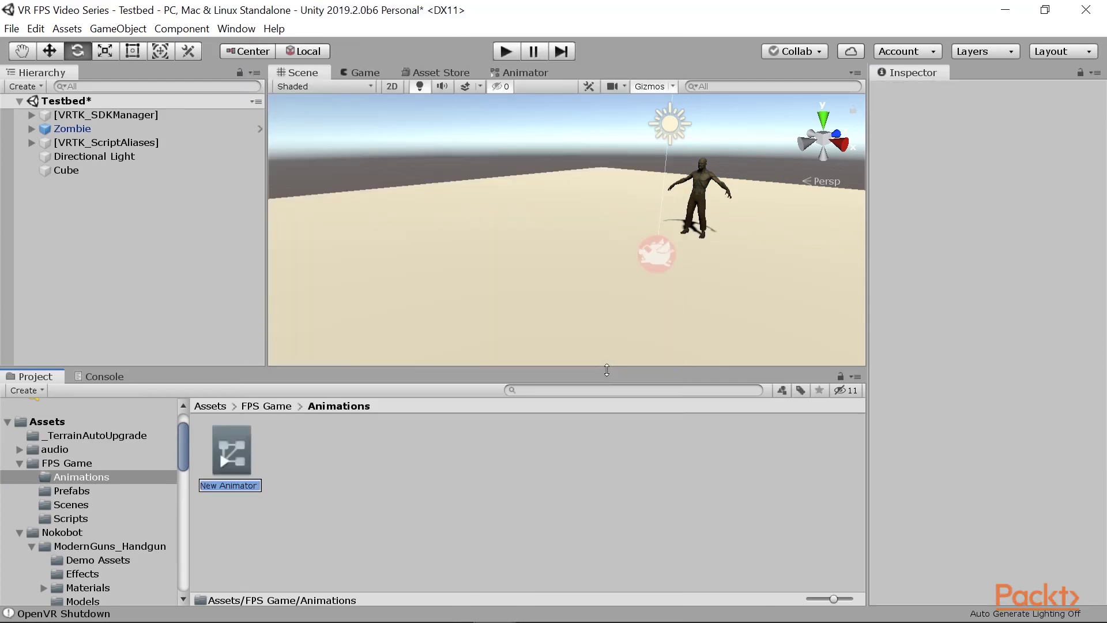
text(ZombieFPS)
click(522, 72)
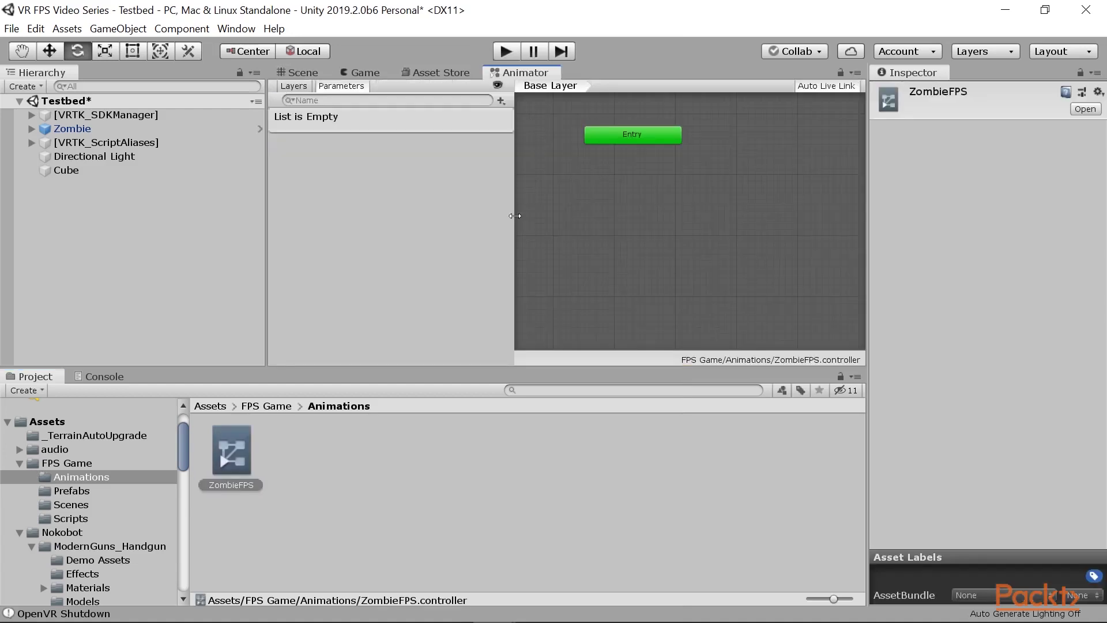
- Add the Zombie idle clip to the ZombieFPS graph as the default state from Entry
drag(515, 216, 193, 202)
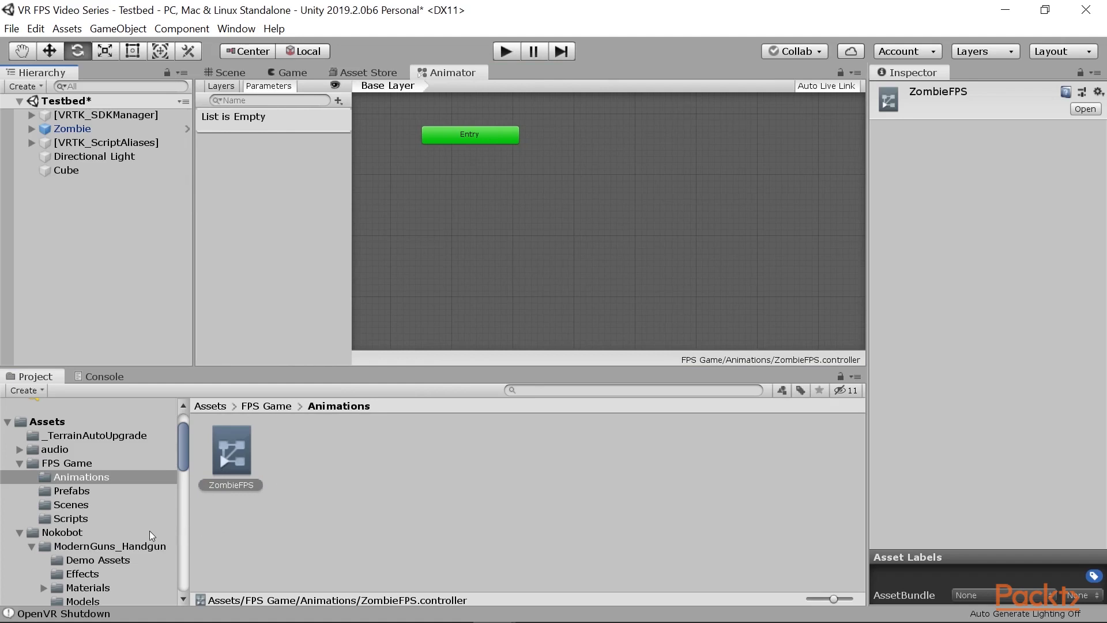
scroll(150, 530, down, 5)
scroll(147, 507, down, 10)
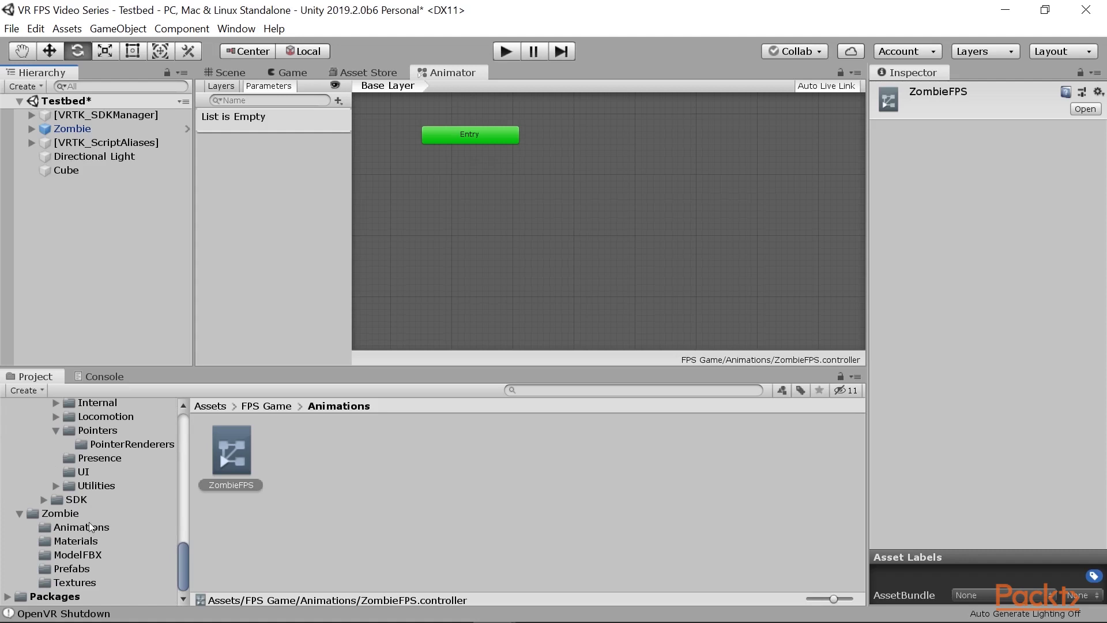
click(89, 525)
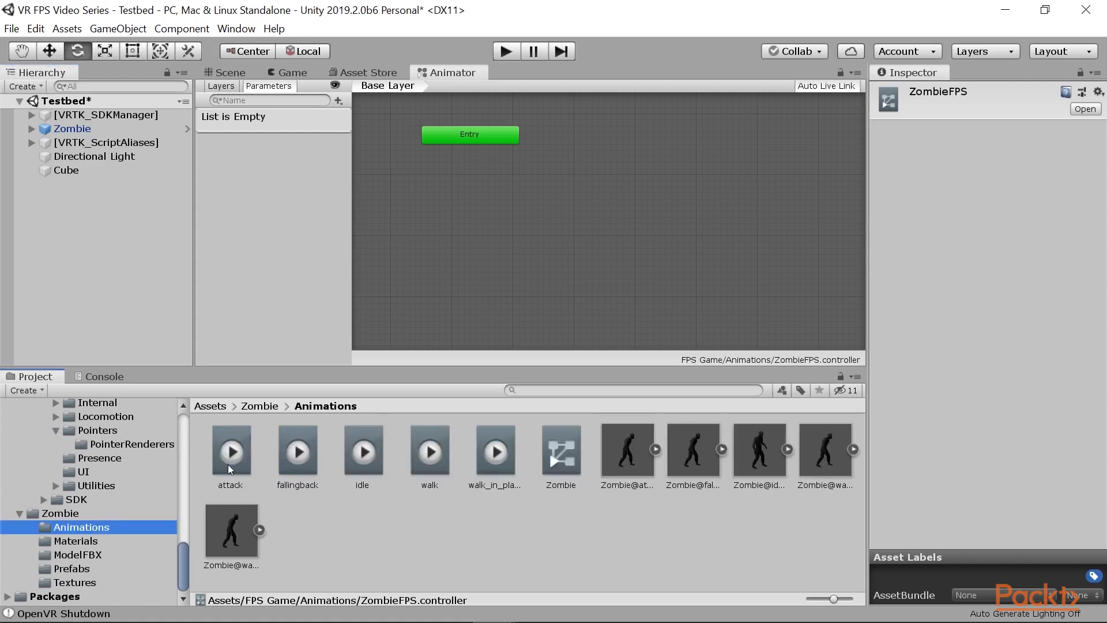
click(566, 317)
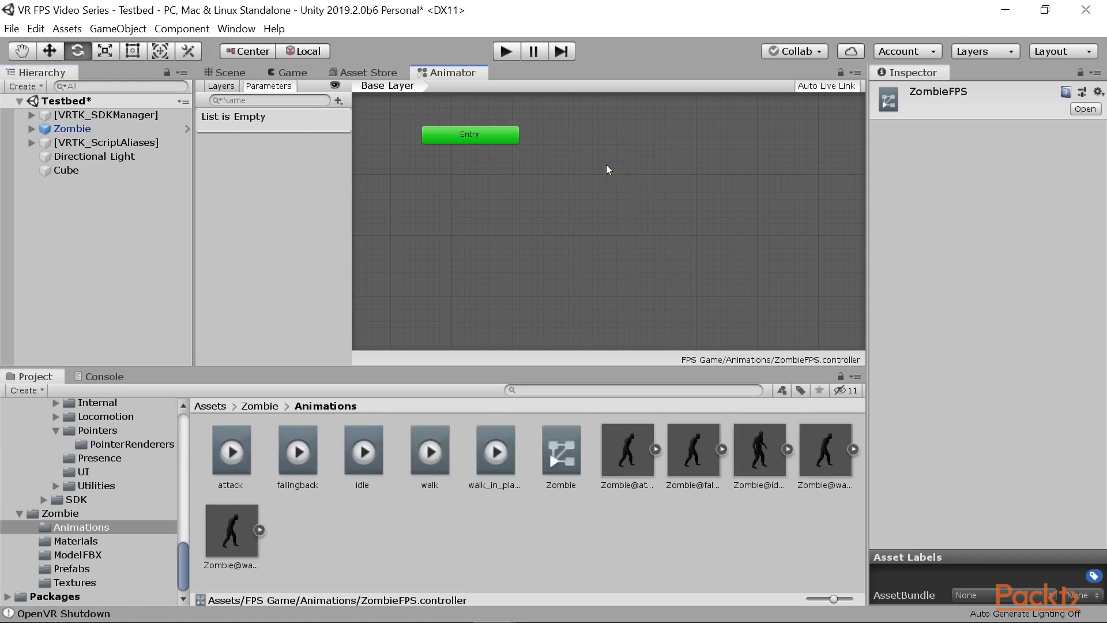
drag(606, 169, 607, 169)
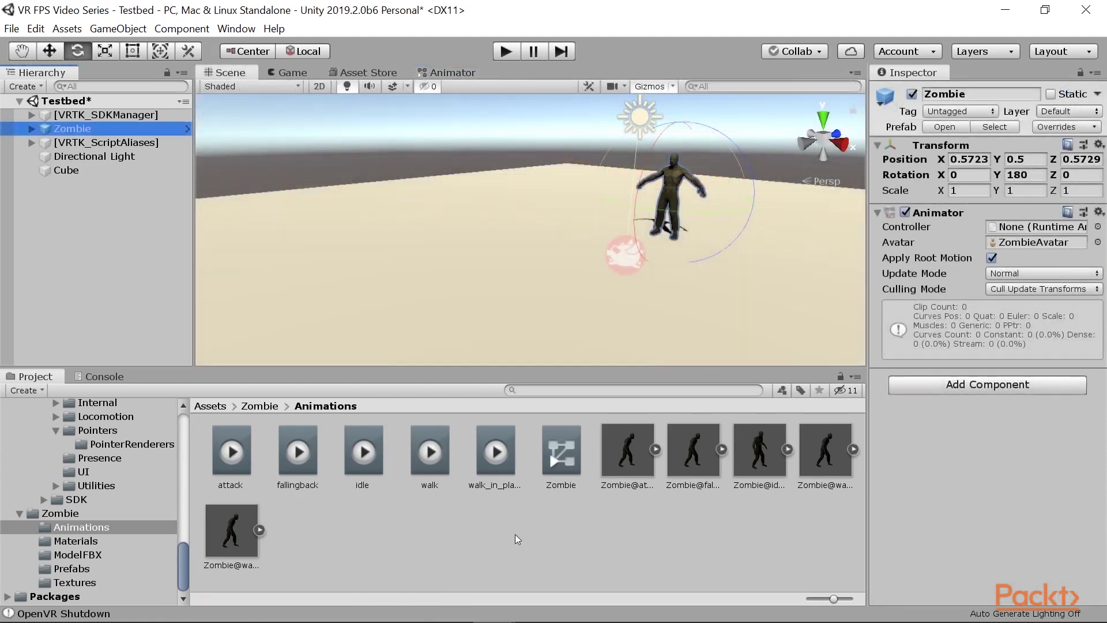
scroll(150, 498, up, 10)
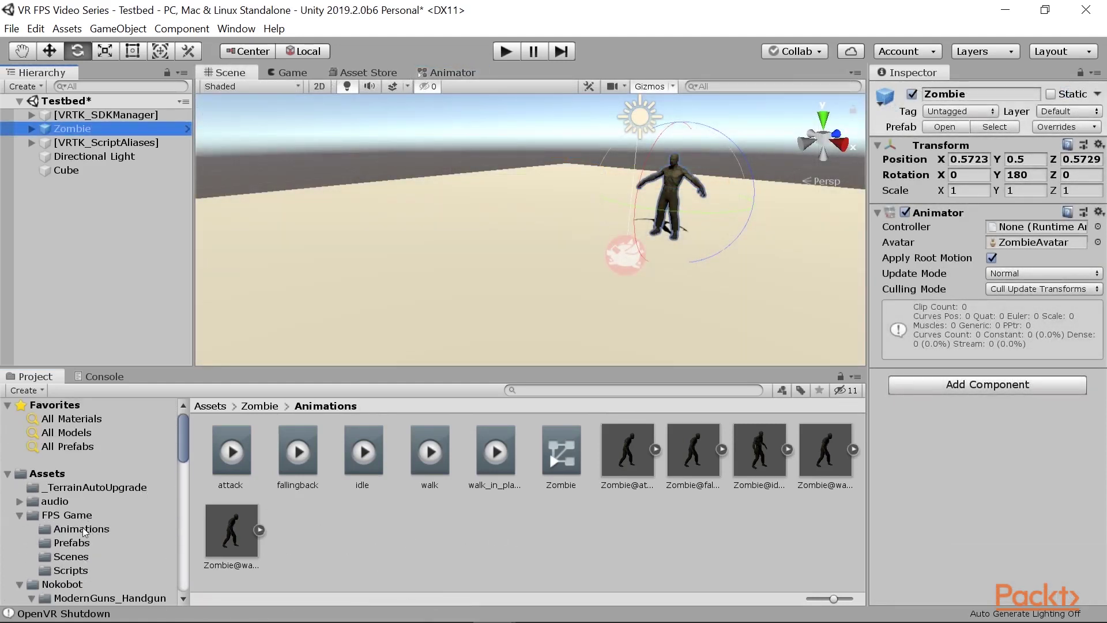
- Assign ZombieFPS as the Zombie's Animator Controller and run the scene to see it idle
click(80, 529)
drag(231, 458, 1032, 229)
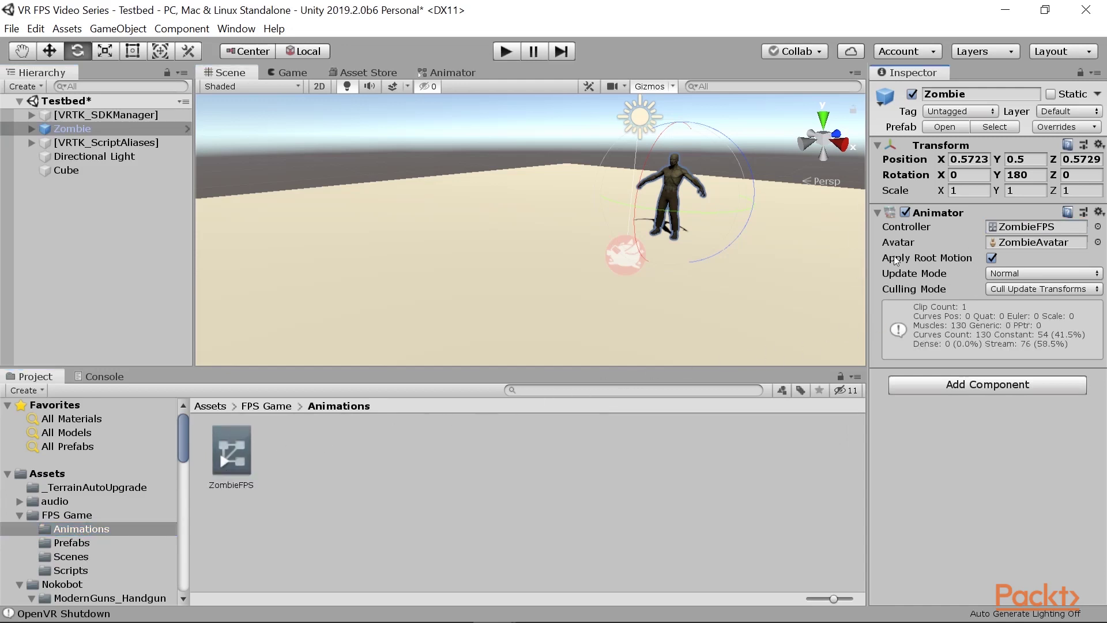
click(506, 51)
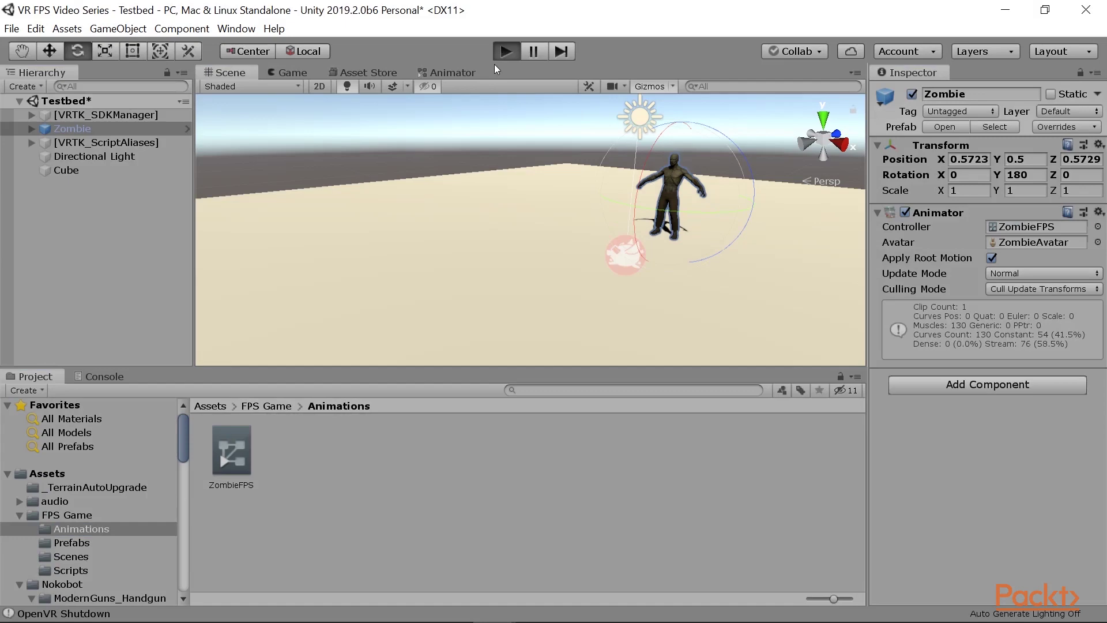